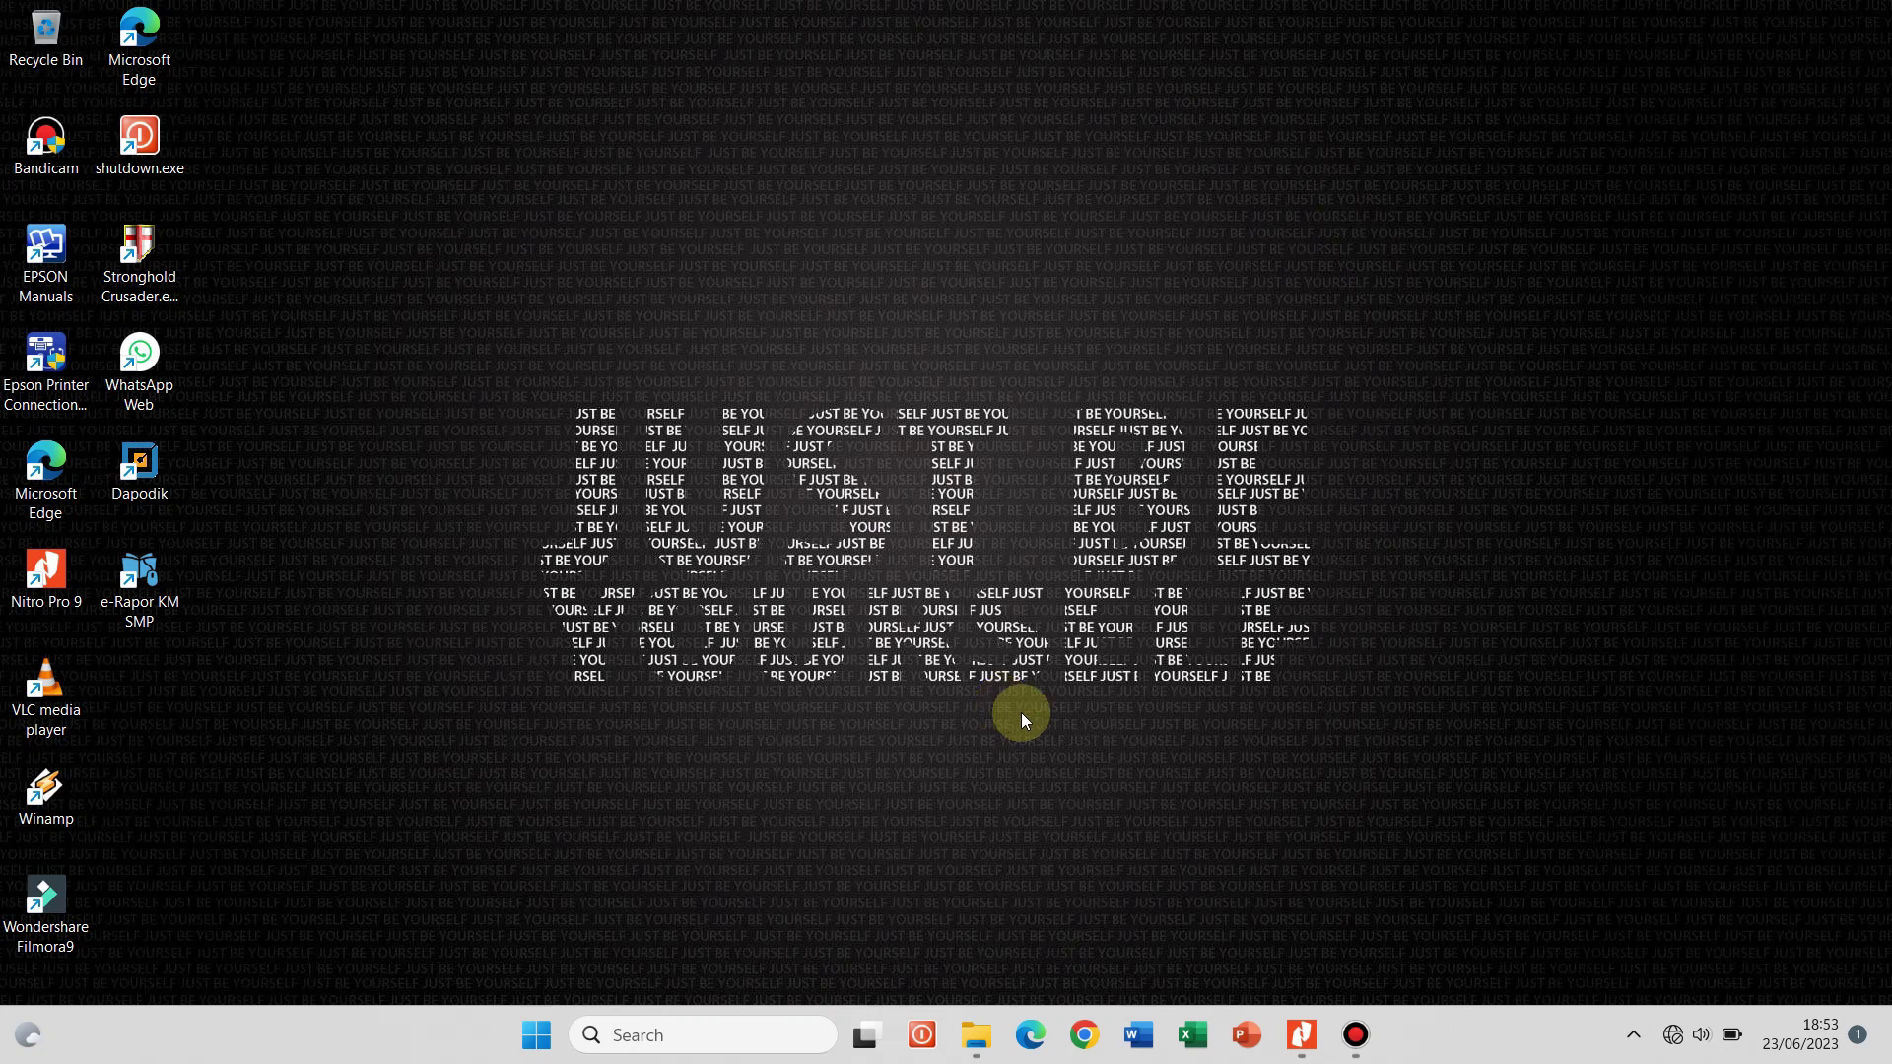
- Restore the Nitro Pro 9 window showing the RAPOR P5BK KLS 8a report PDF
{"action": "left_click", "coordinate": [1299, 1048]}
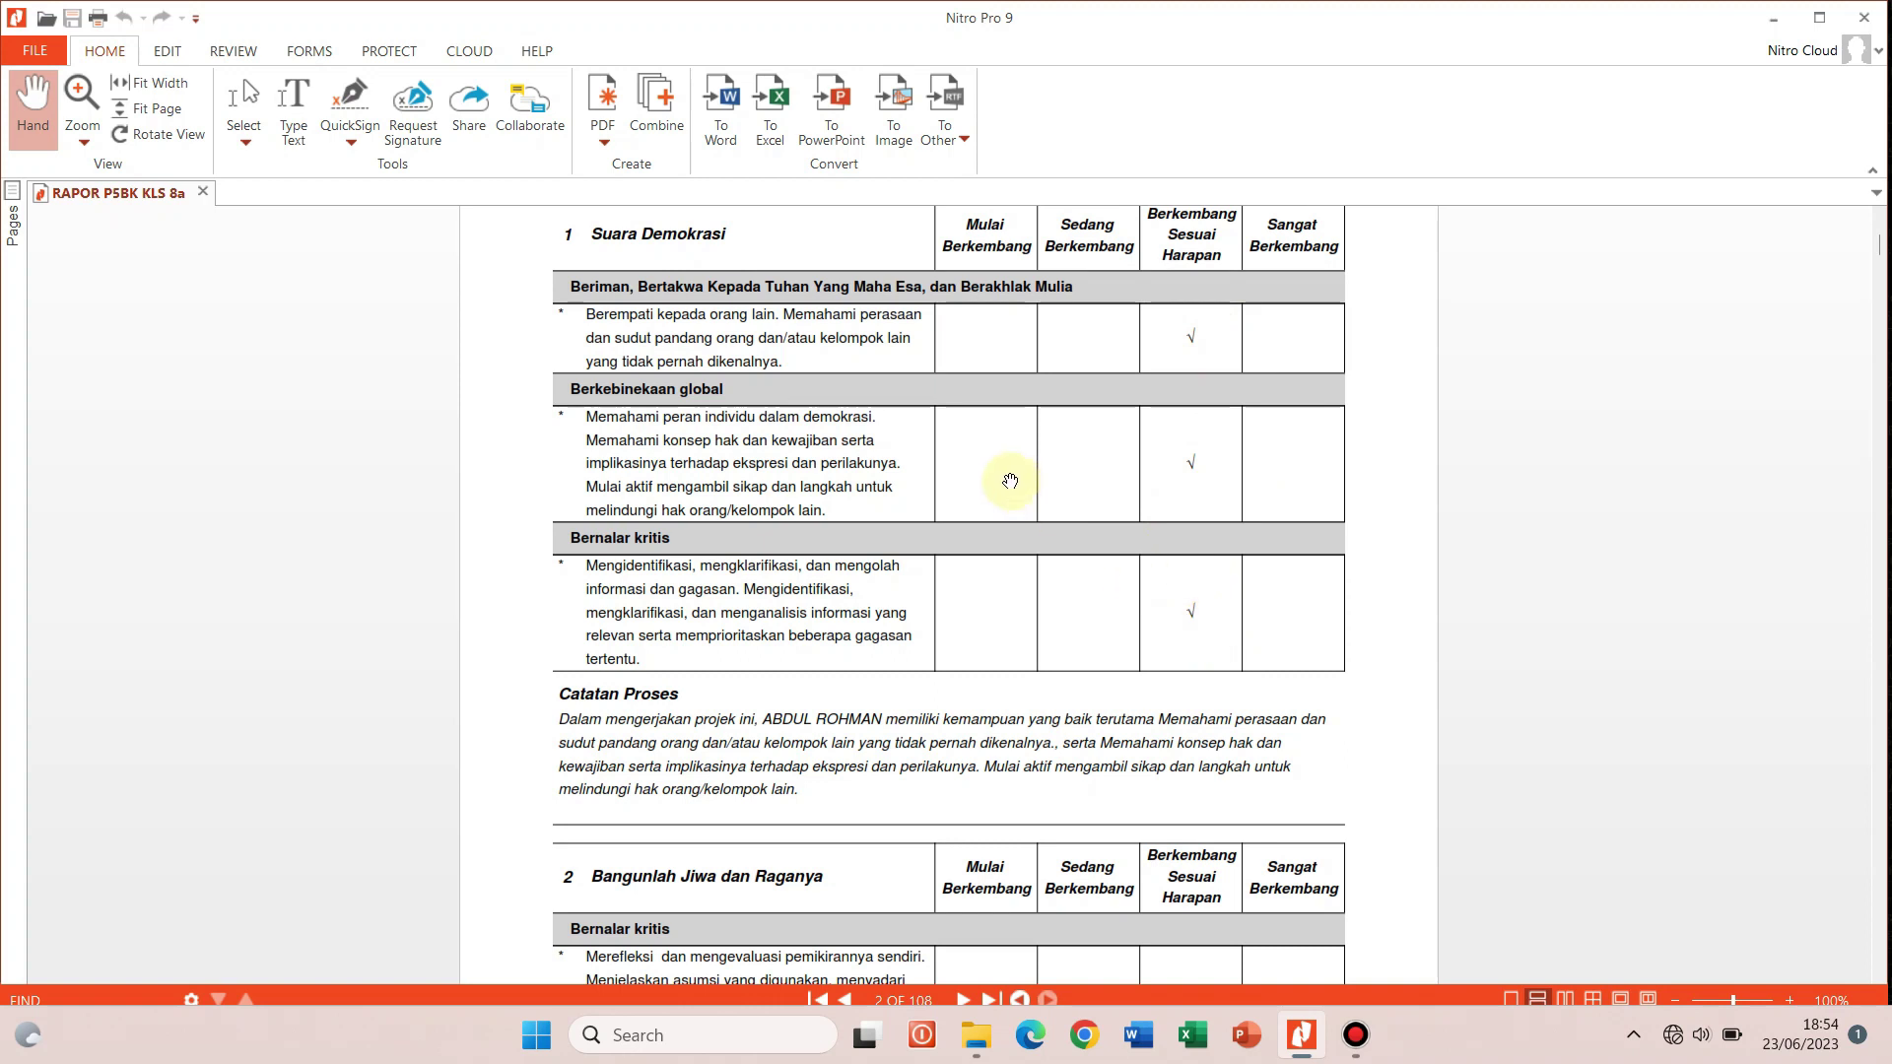
- Convert the report PDF to RAPOR P5BK KLS 8a.docx with To Word, accepting the encoding warning
{"action": "left_click", "coordinate": [714, 126]}
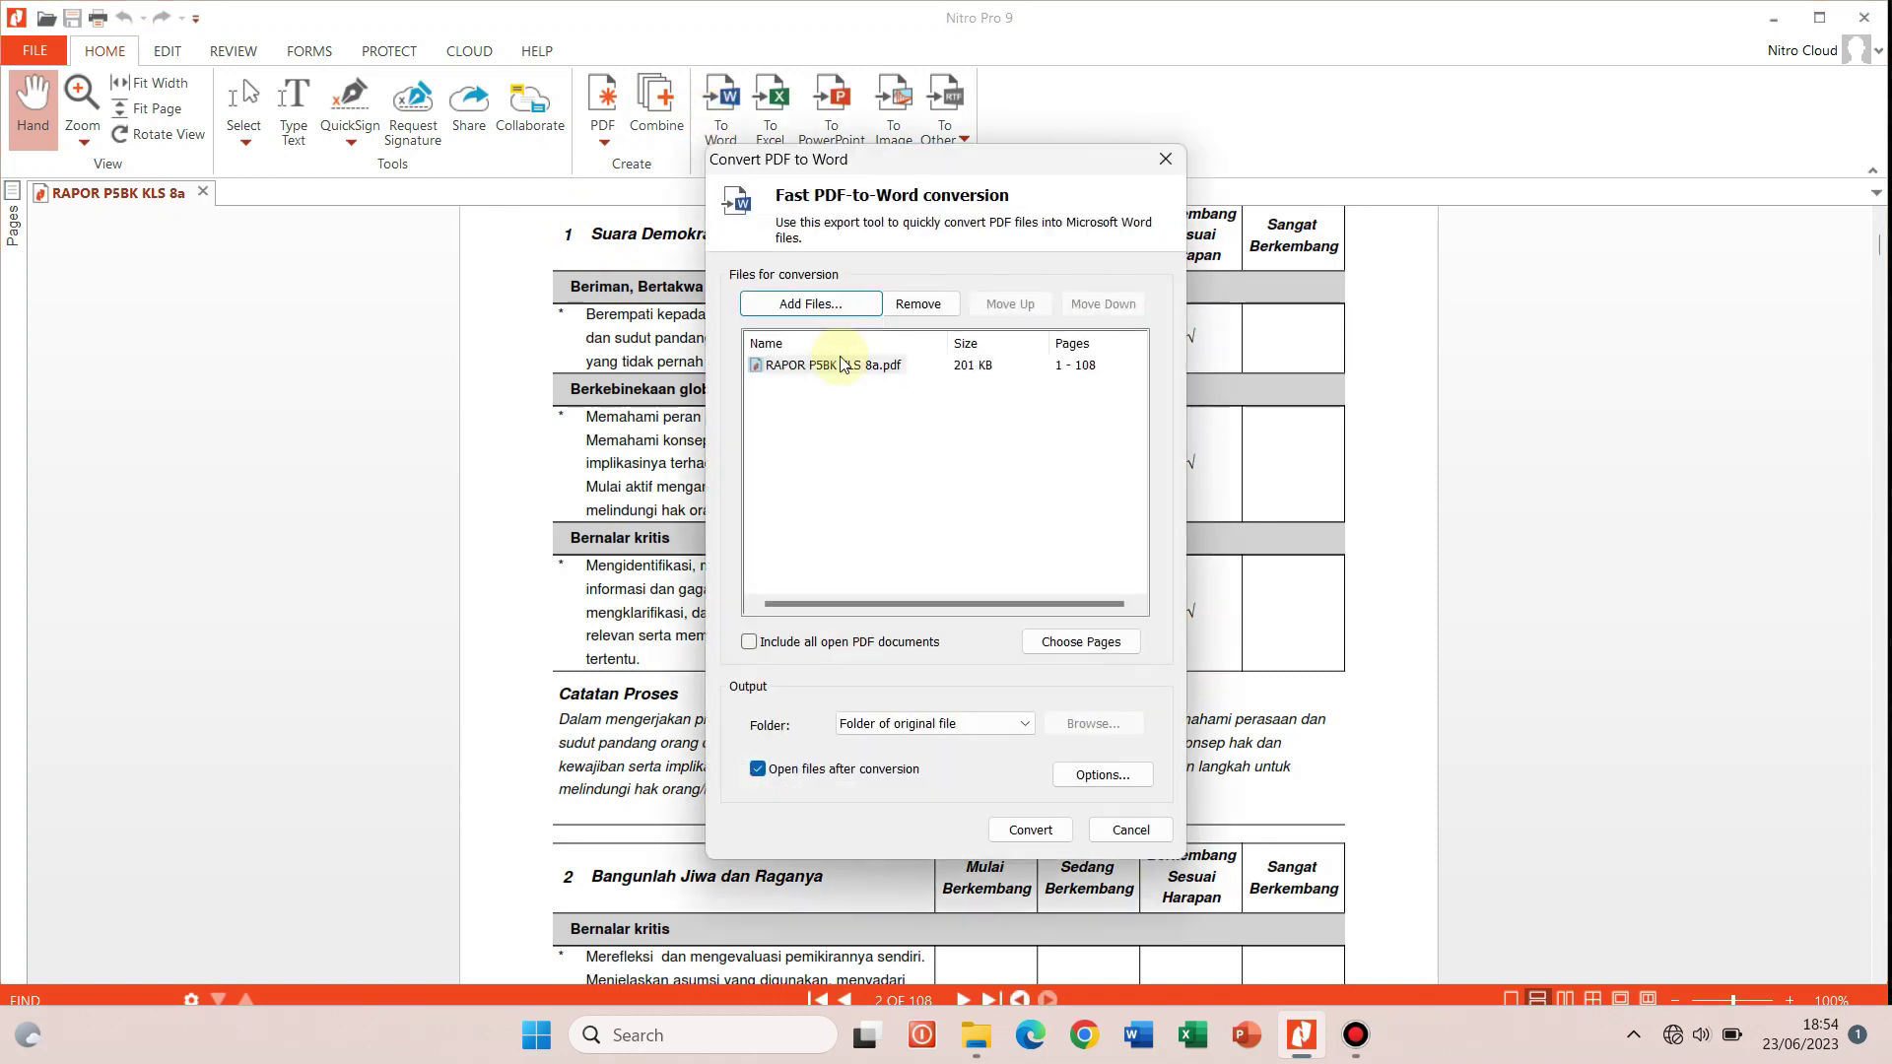
{"action": "left_click", "coordinate": [1026, 832]}
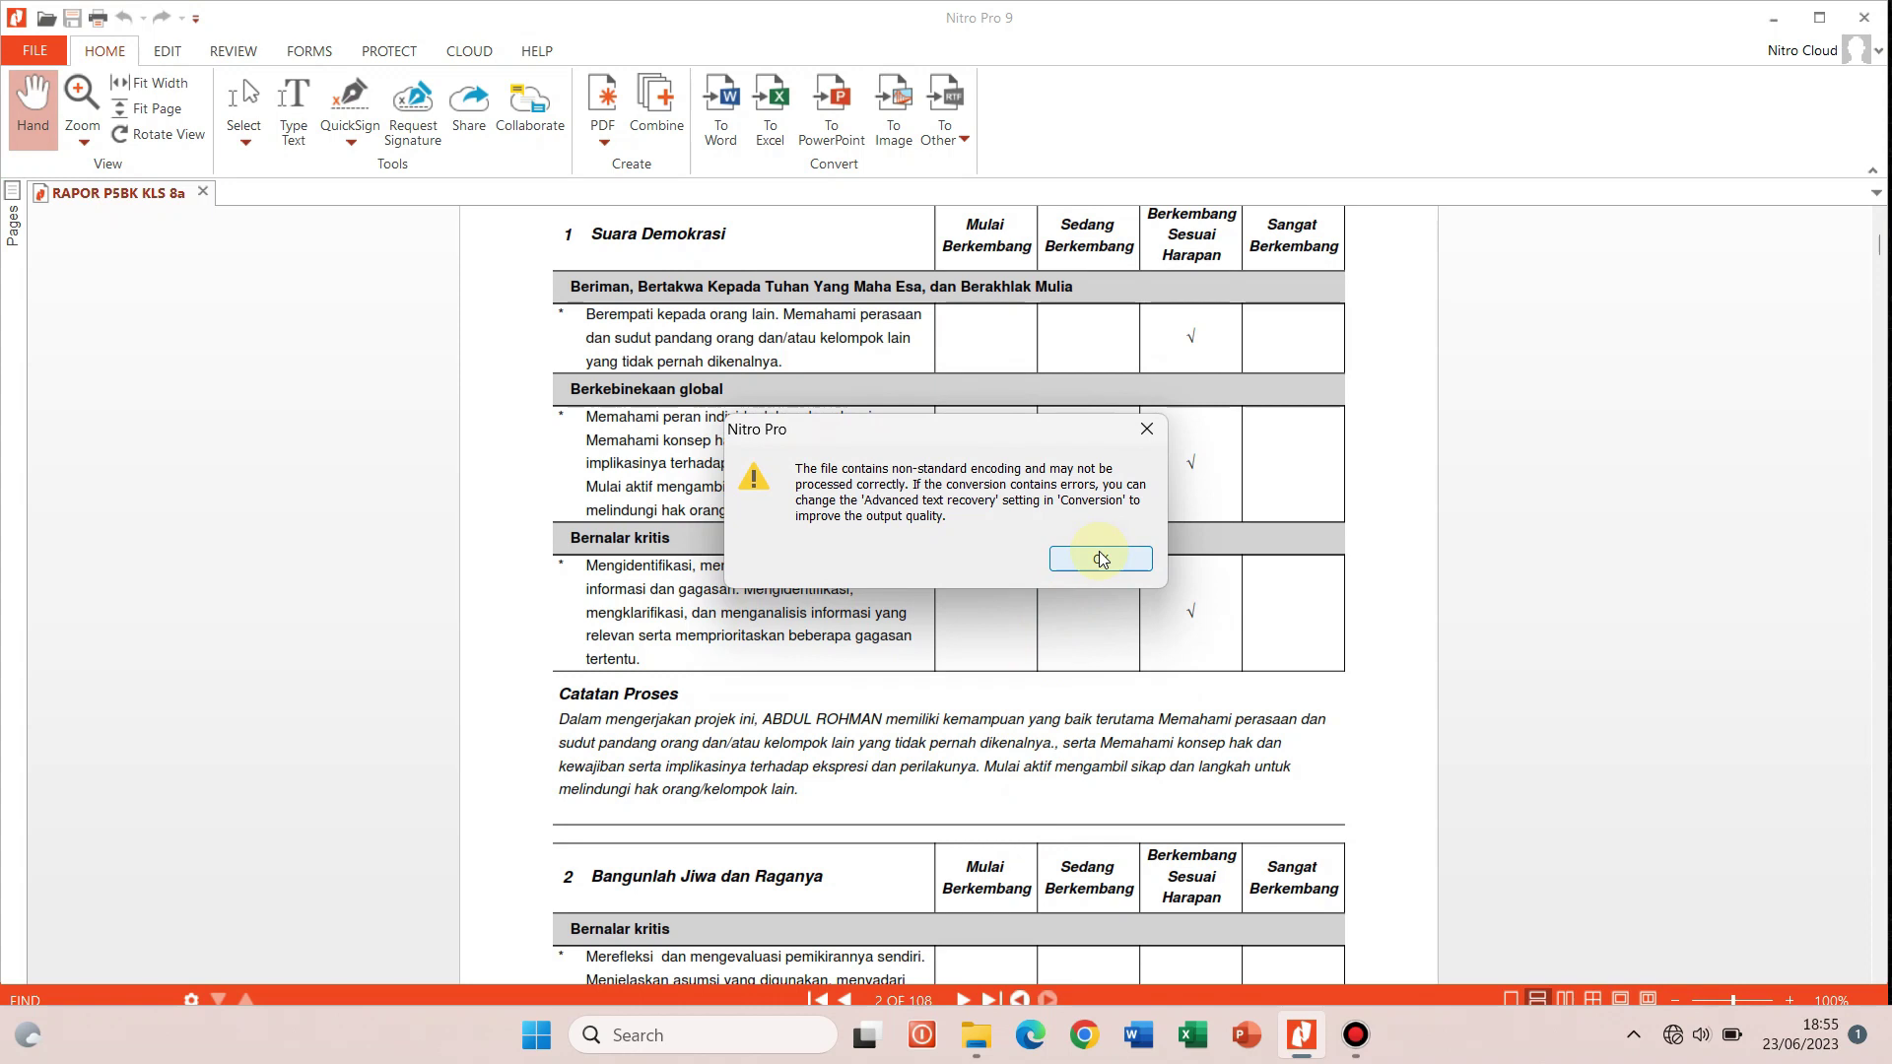
{"action": "left_click", "coordinate": [1101, 560]}
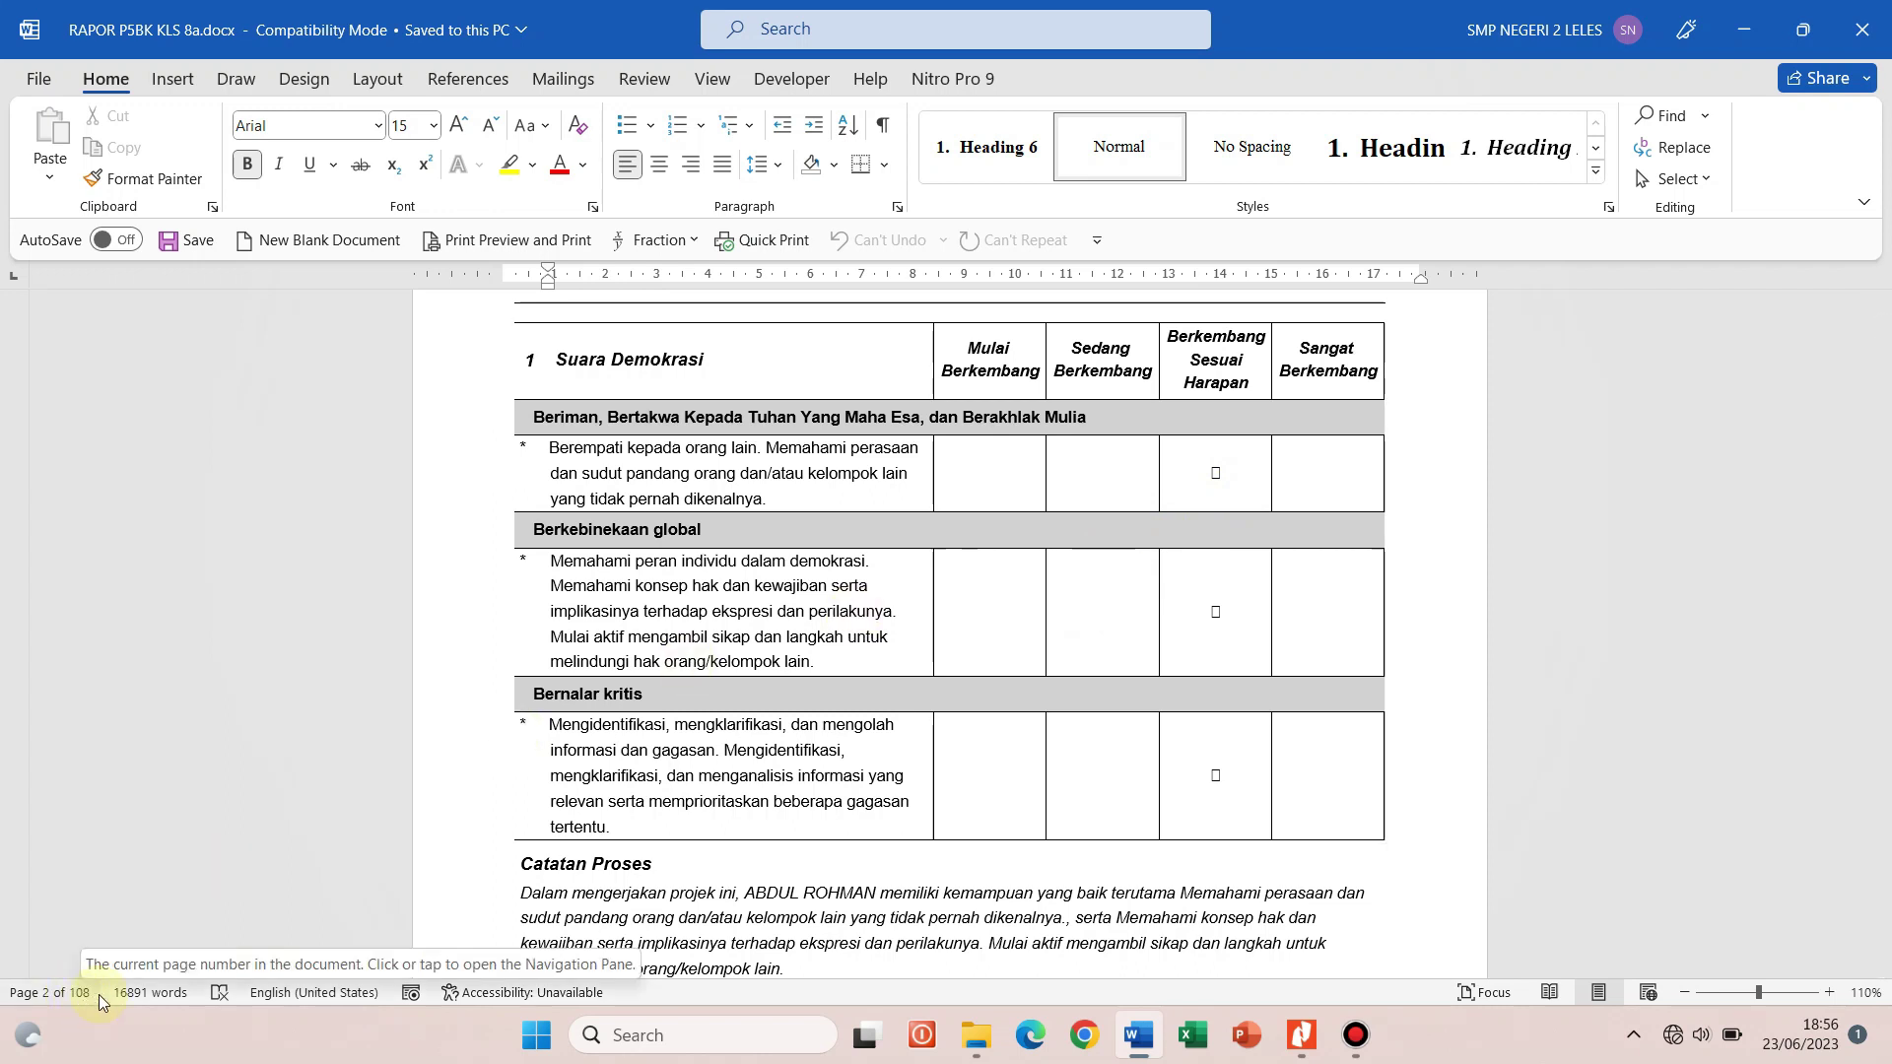
{"action": "mouse_move", "coordinate": [1227, 576]}
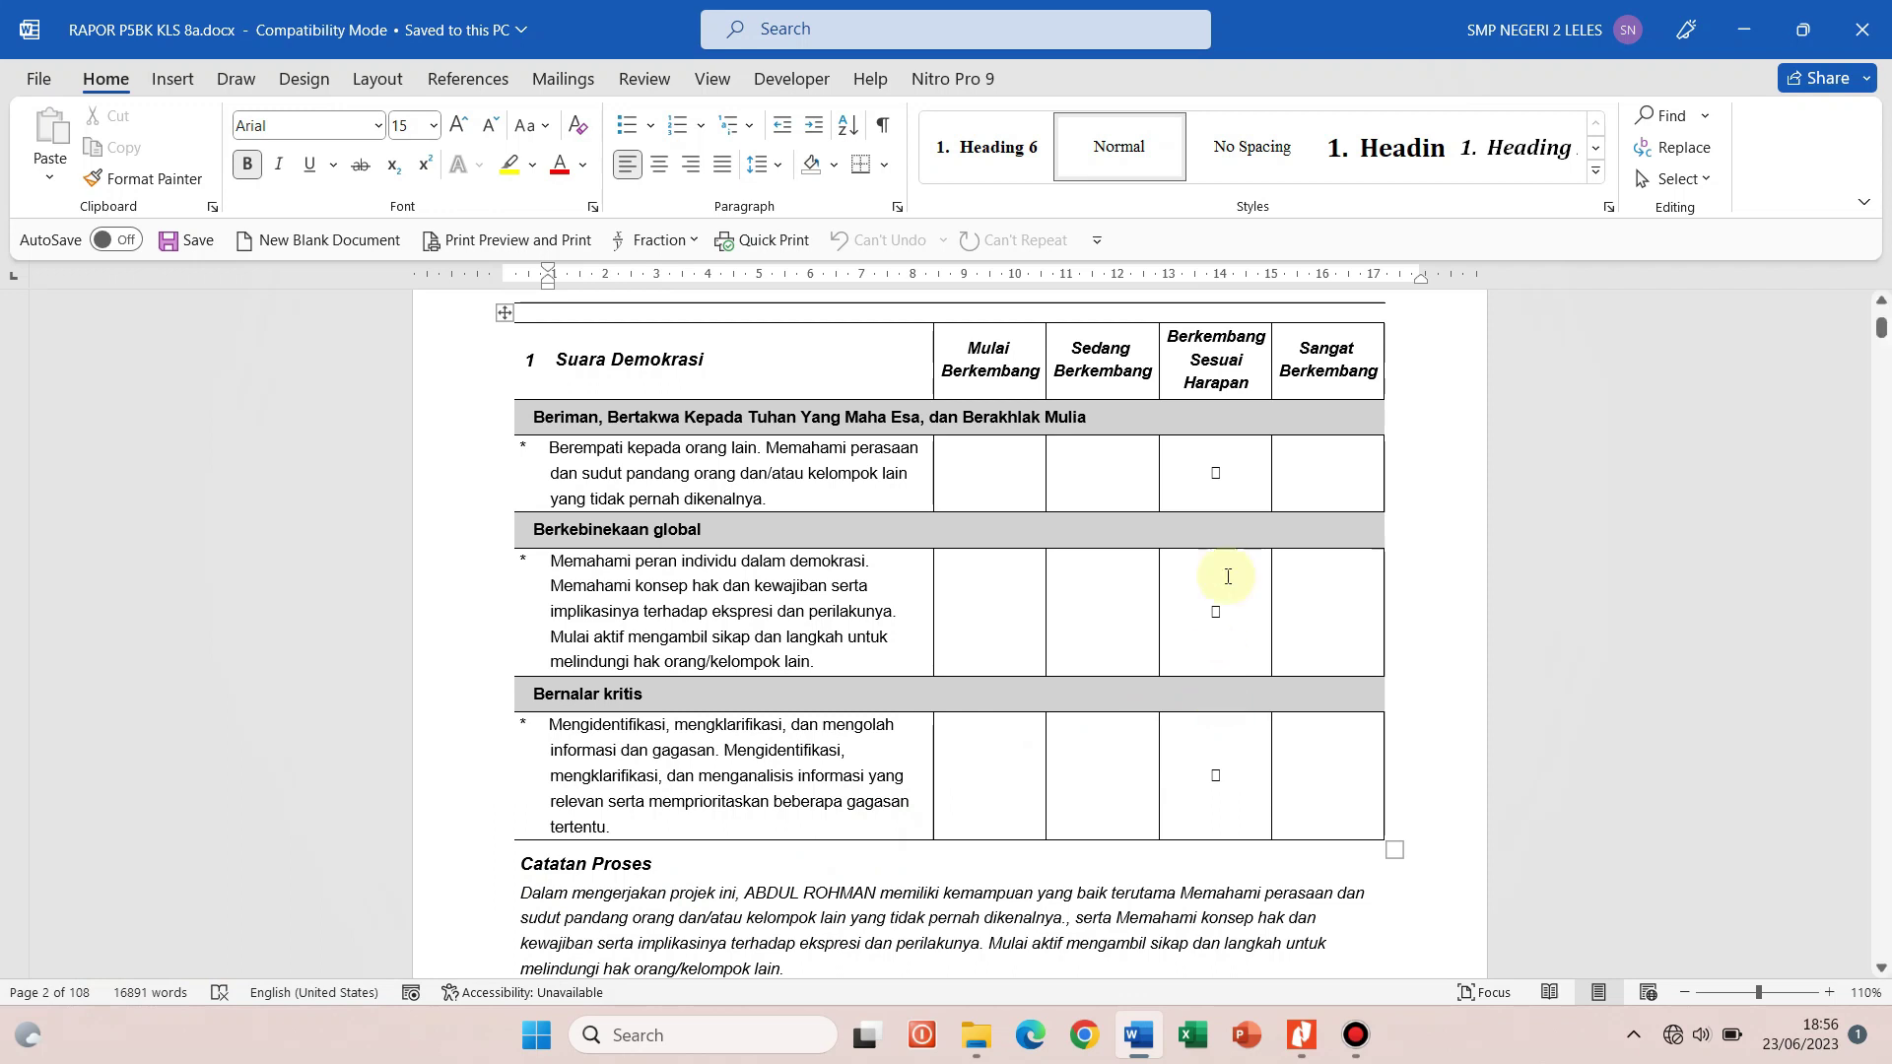
- Insert a √ symbol from the Symbol gallery into the first checkmark cell
{"action": "left_click", "coordinate": [1222, 473]}
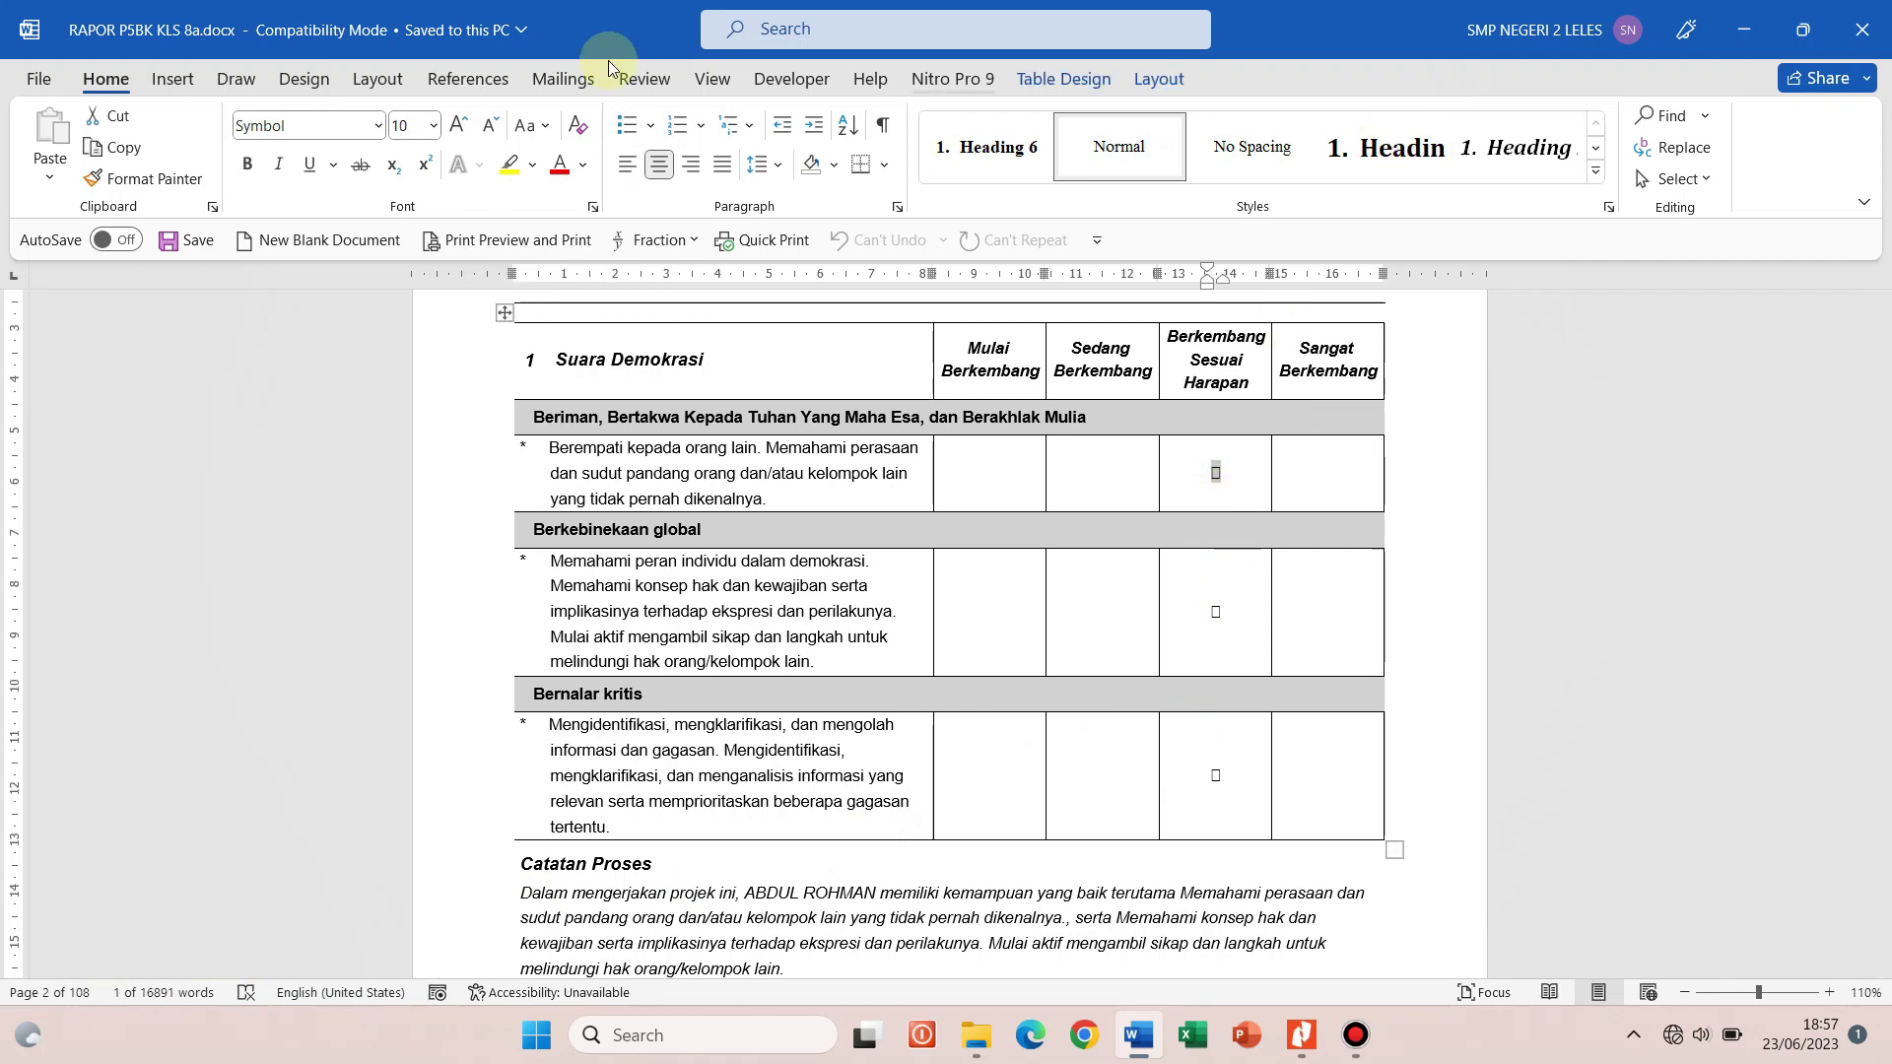
{"action": "left_click", "coordinate": [174, 79]}
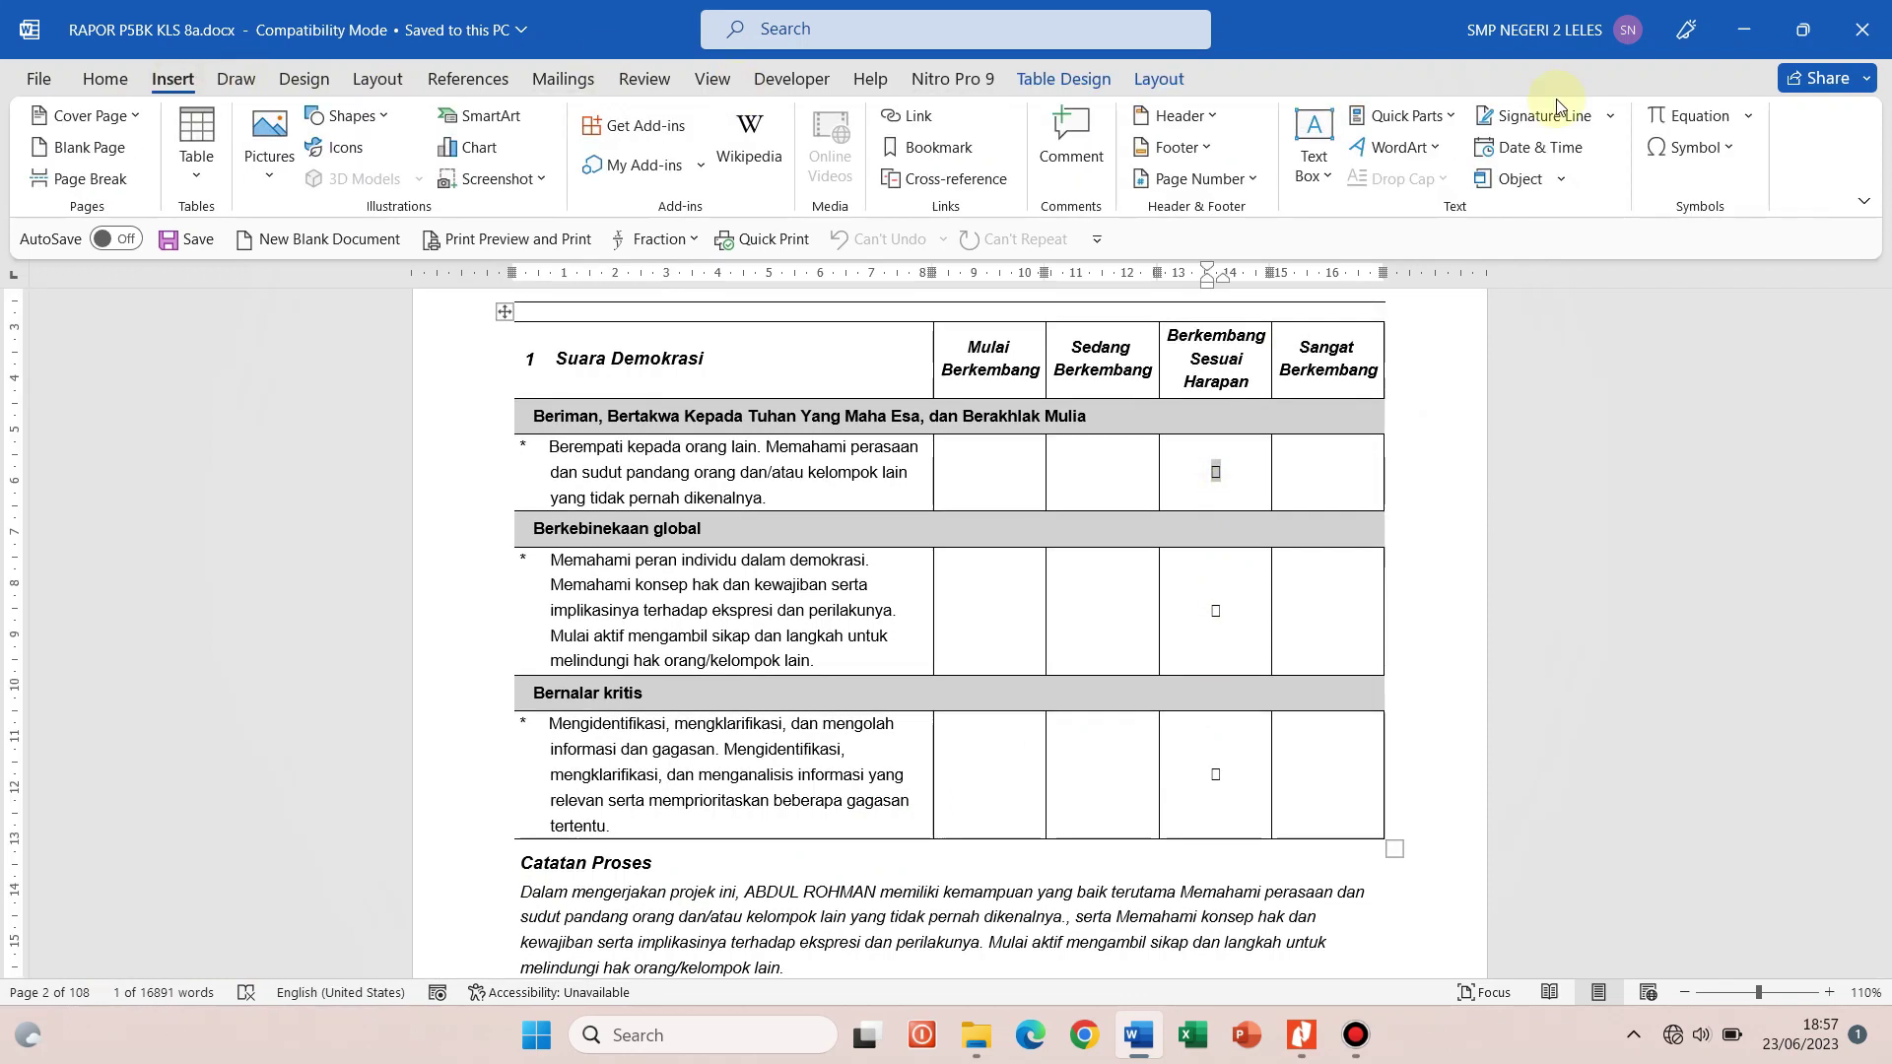
{"action": "left_click", "coordinate": [1715, 147]}
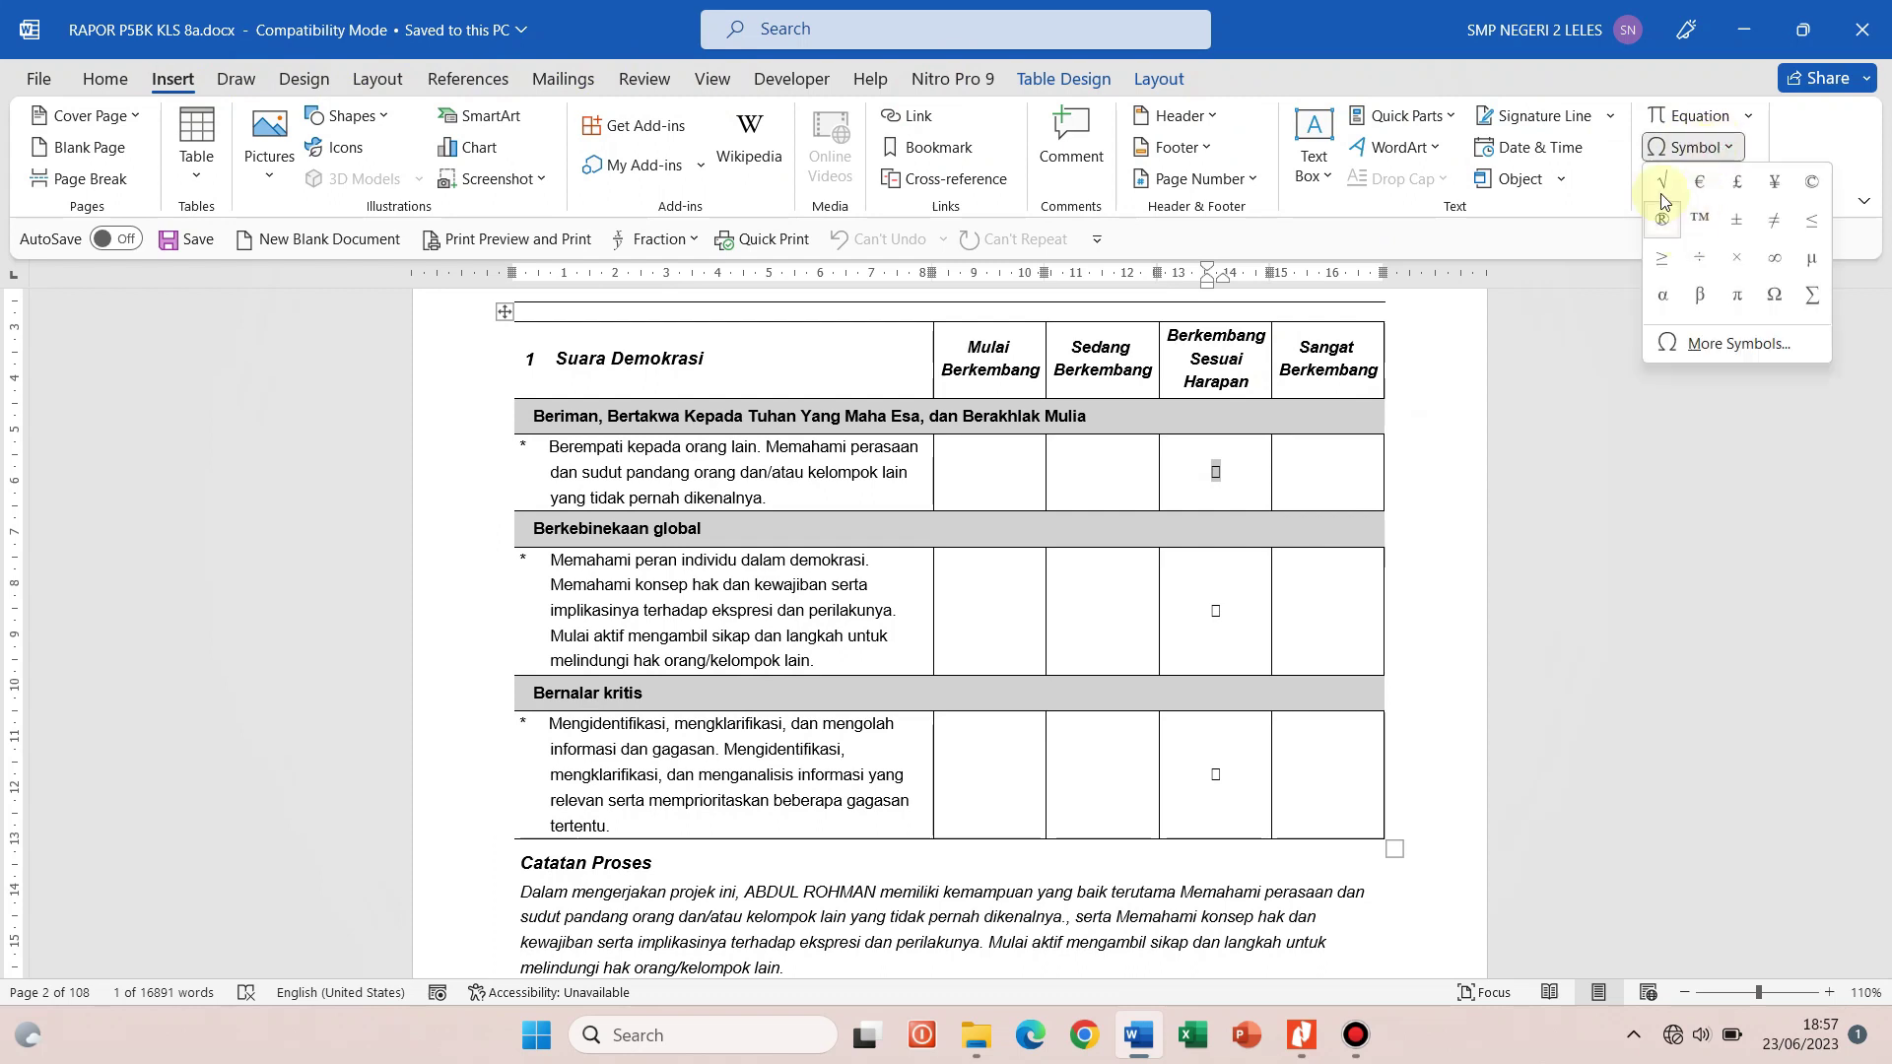
{"action": "left_click", "coordinate": [1661, 193]}
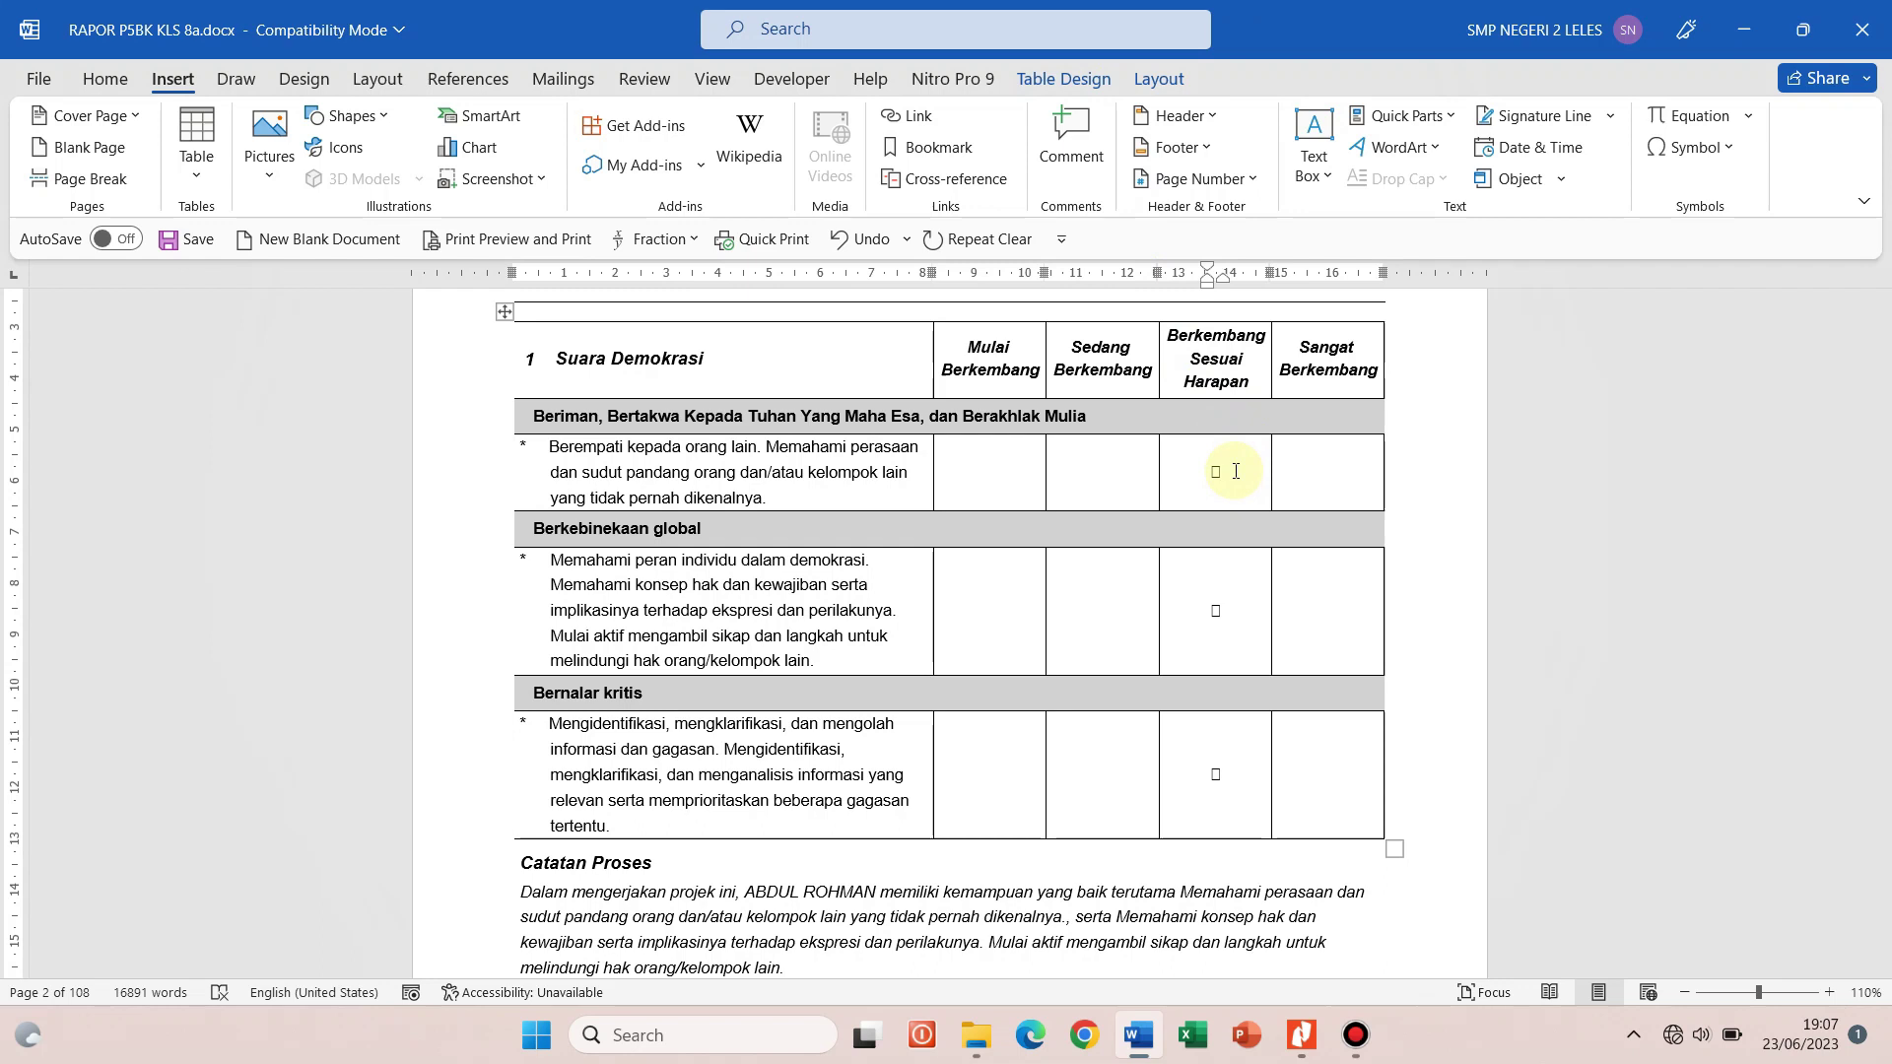
- Copy the broken box glyph from the first row into Find and Replace's search field
{"action": "double_click", "coordinate": [1216, 474]}
{"action": "key", "text": "ctrl+c"}
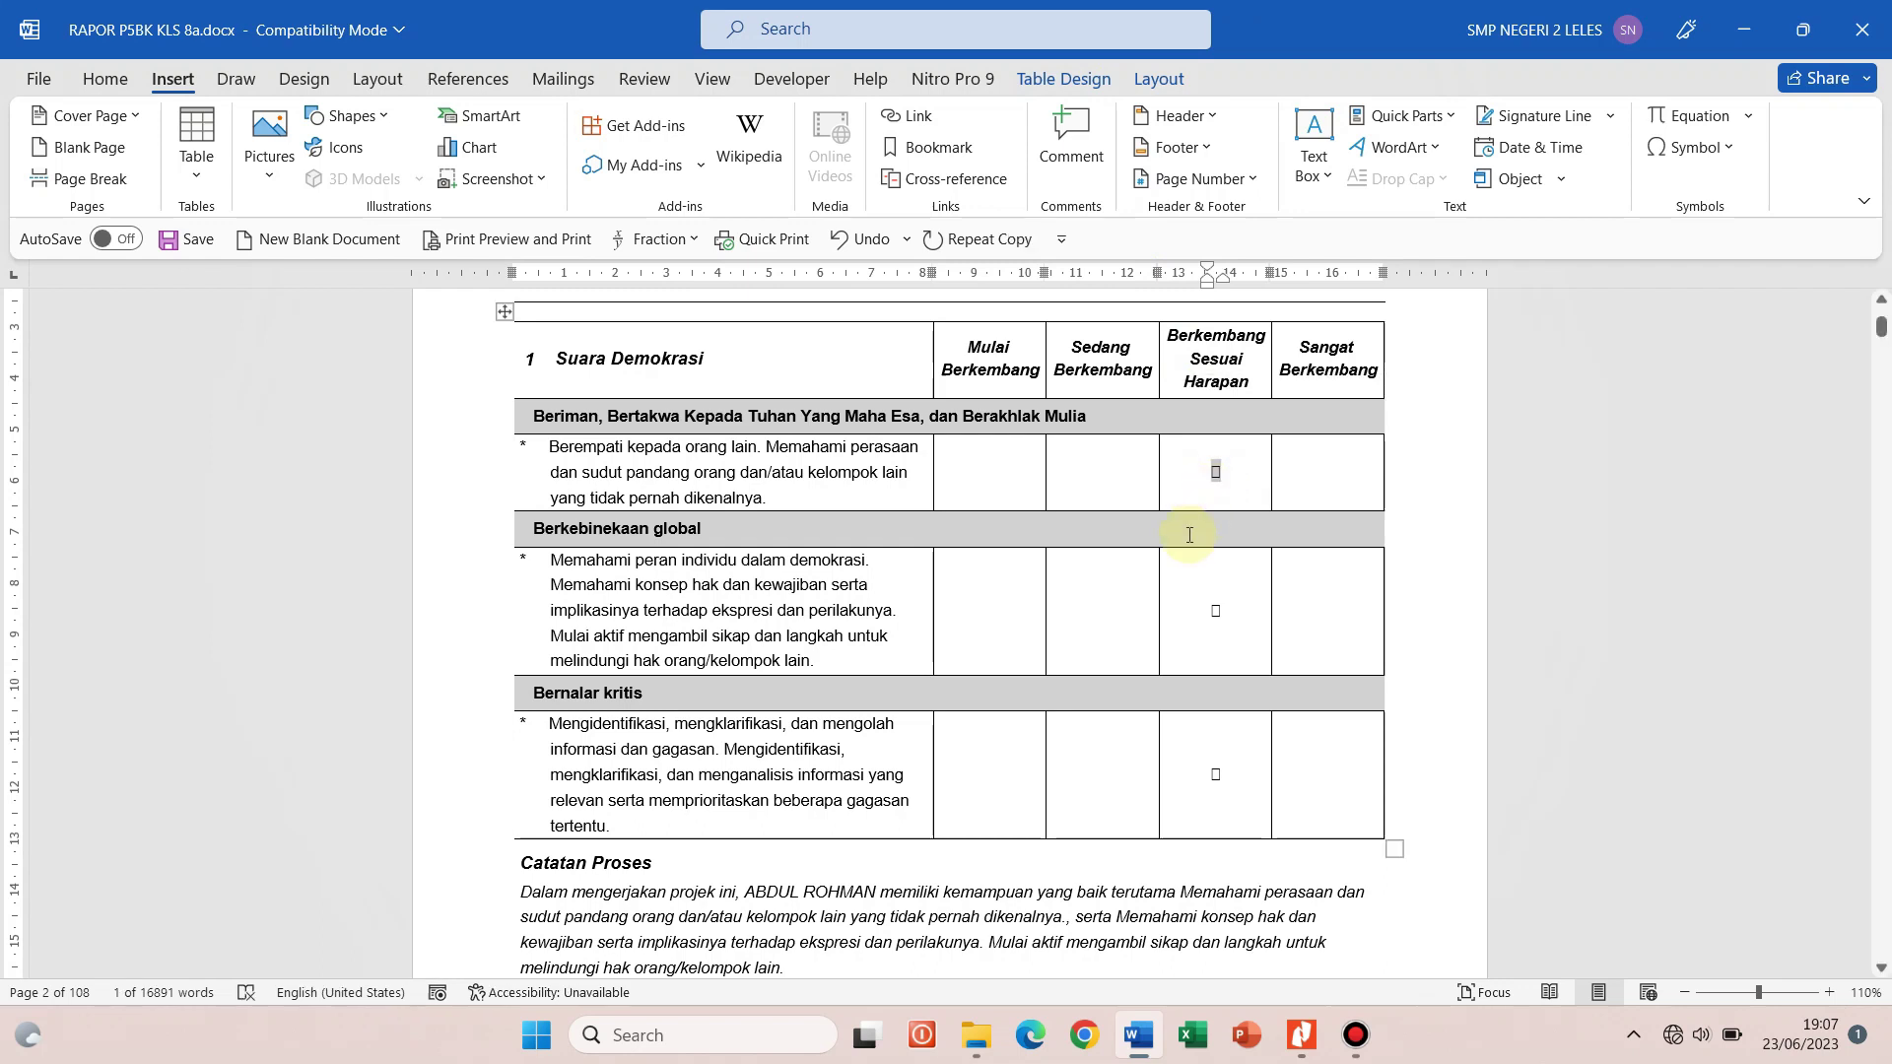
{"action": "key", "text": "ctrl+h"}
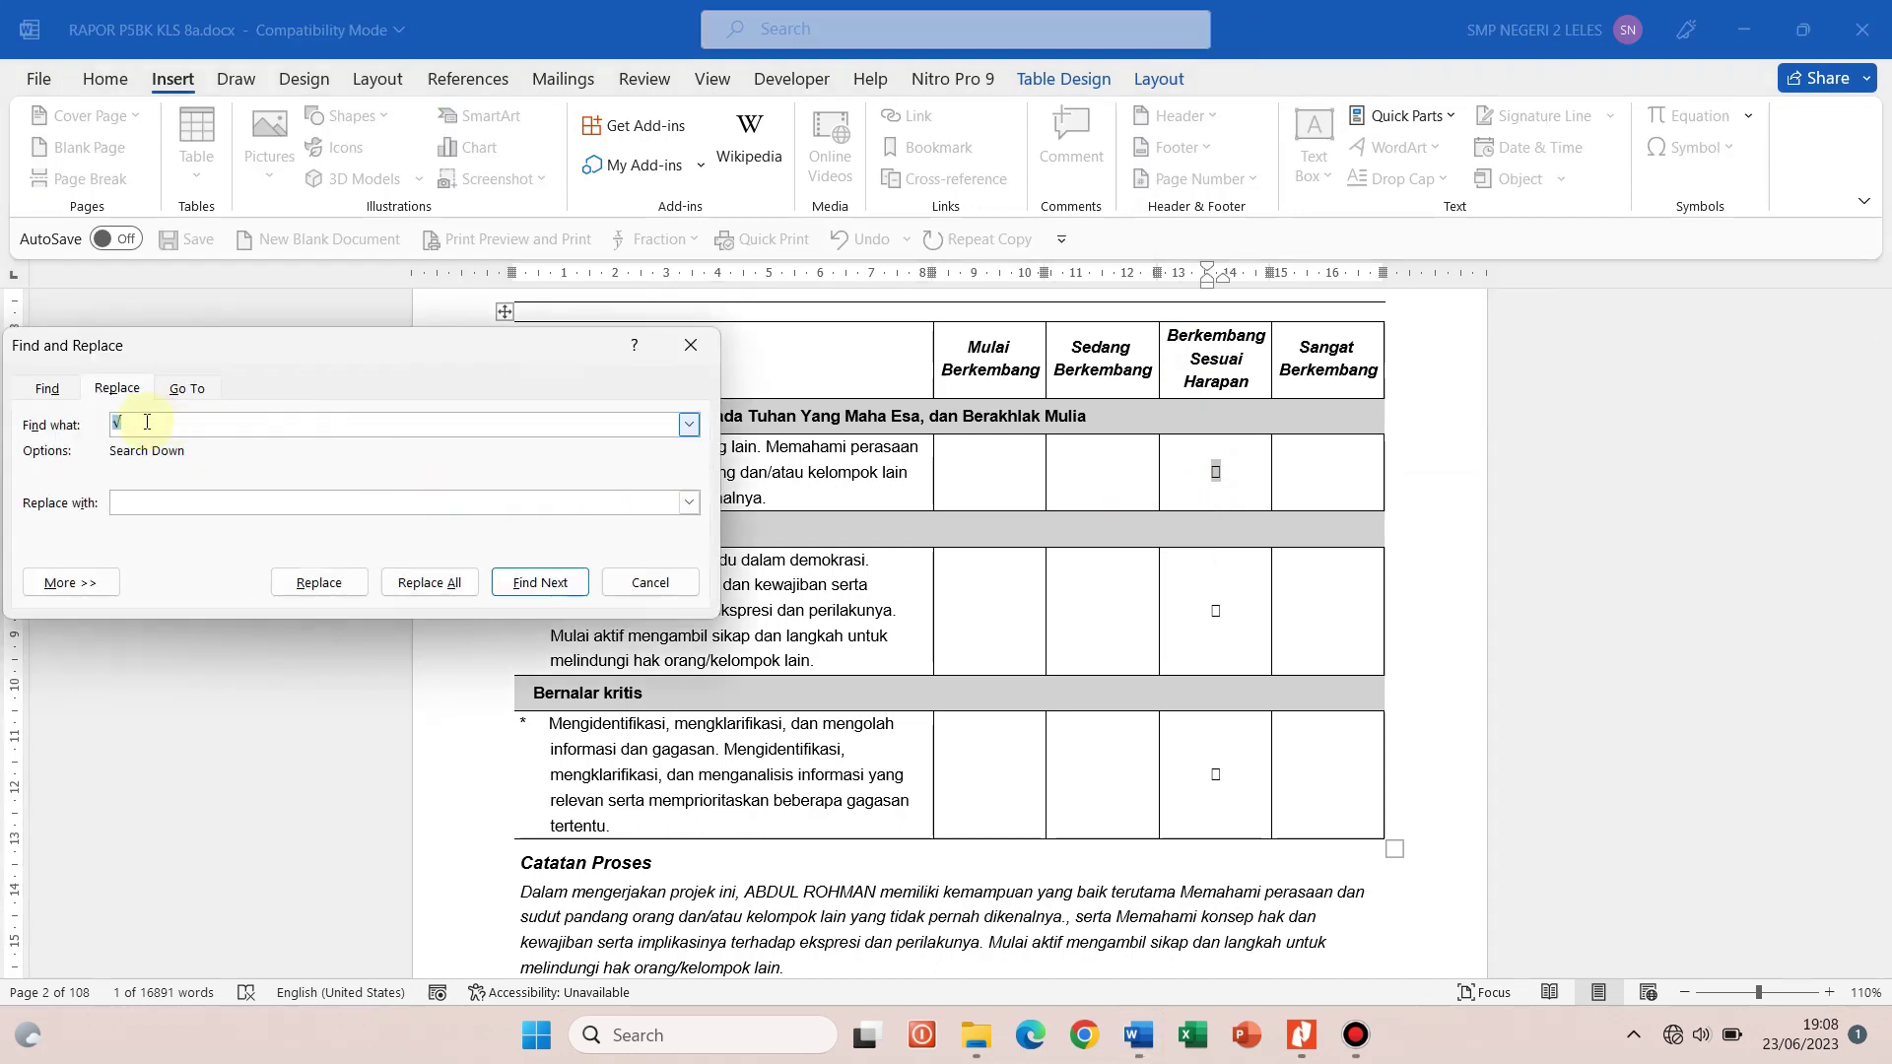
- Paste √ as the replacement text and give it Cambria font formatting
{"action": "left_click", "coordinate": [153, 500]}
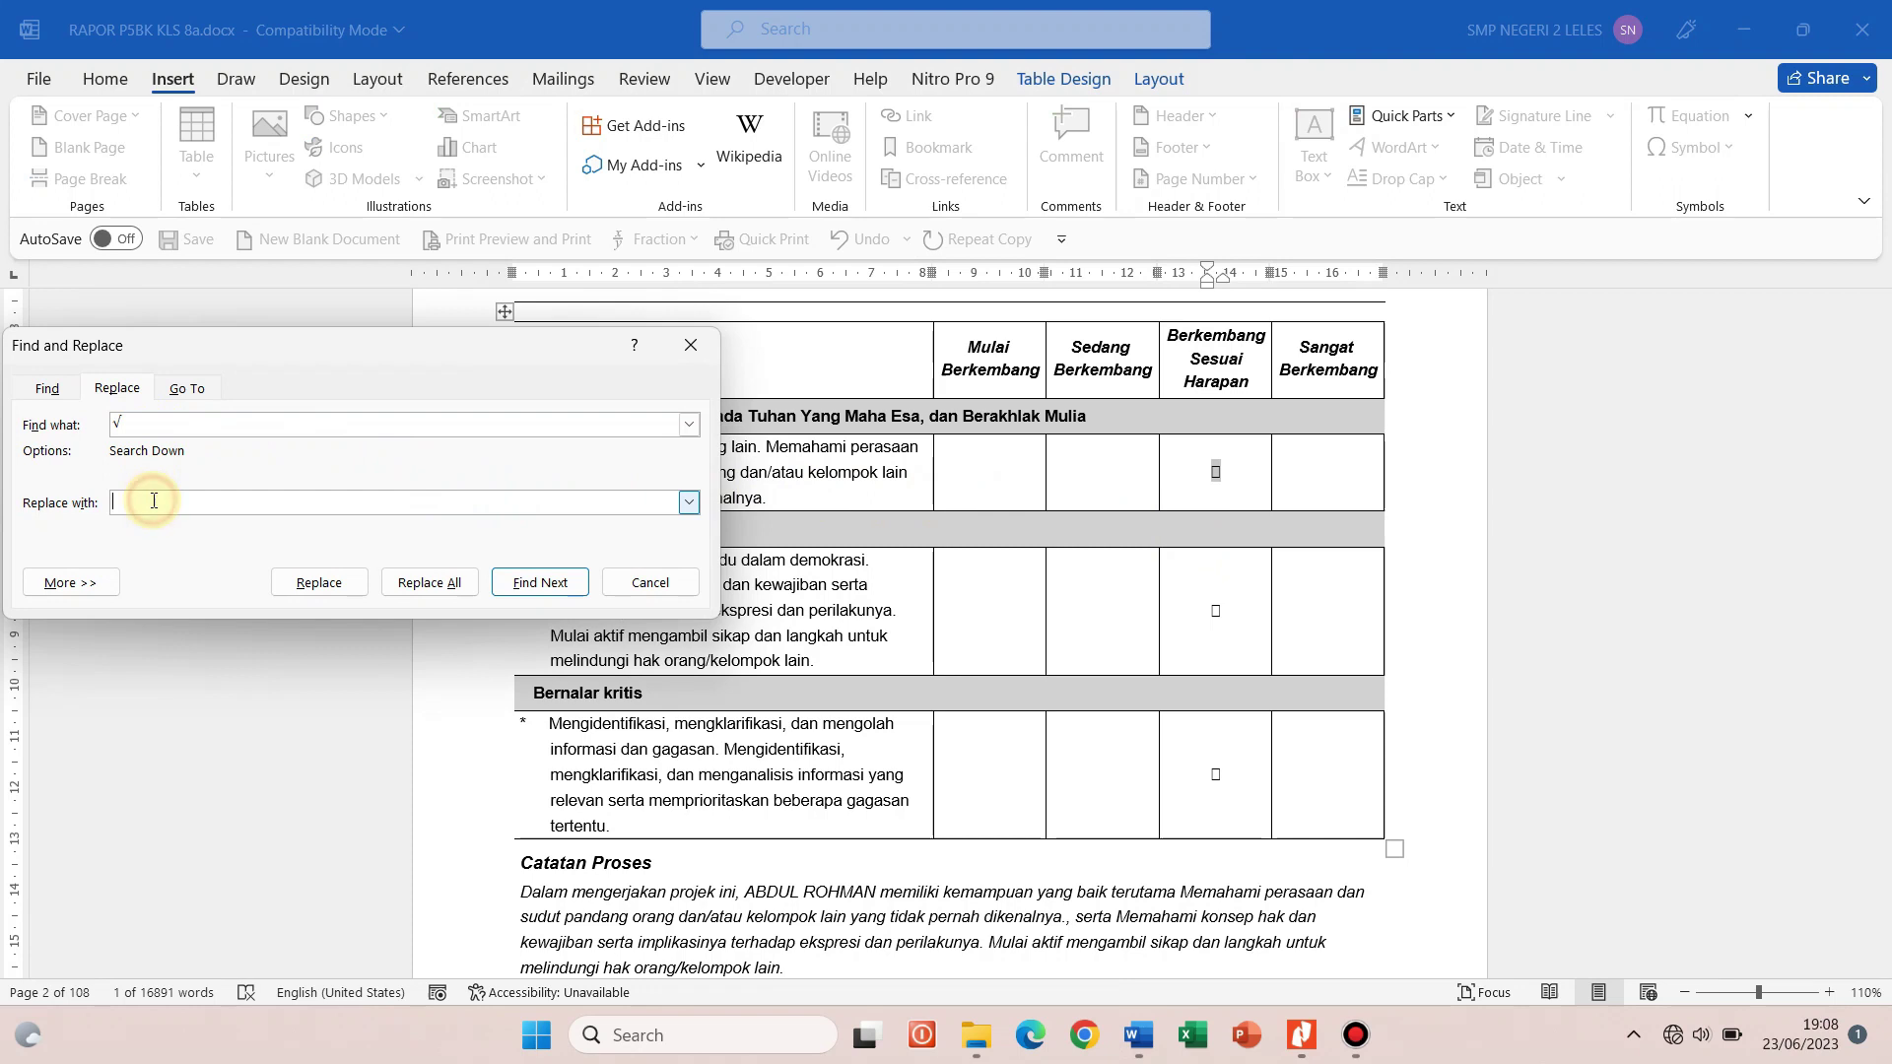
{"action": "key", "text": "ctrl+v"}
{"action": "left_click", "coordinate": [103, 586]}
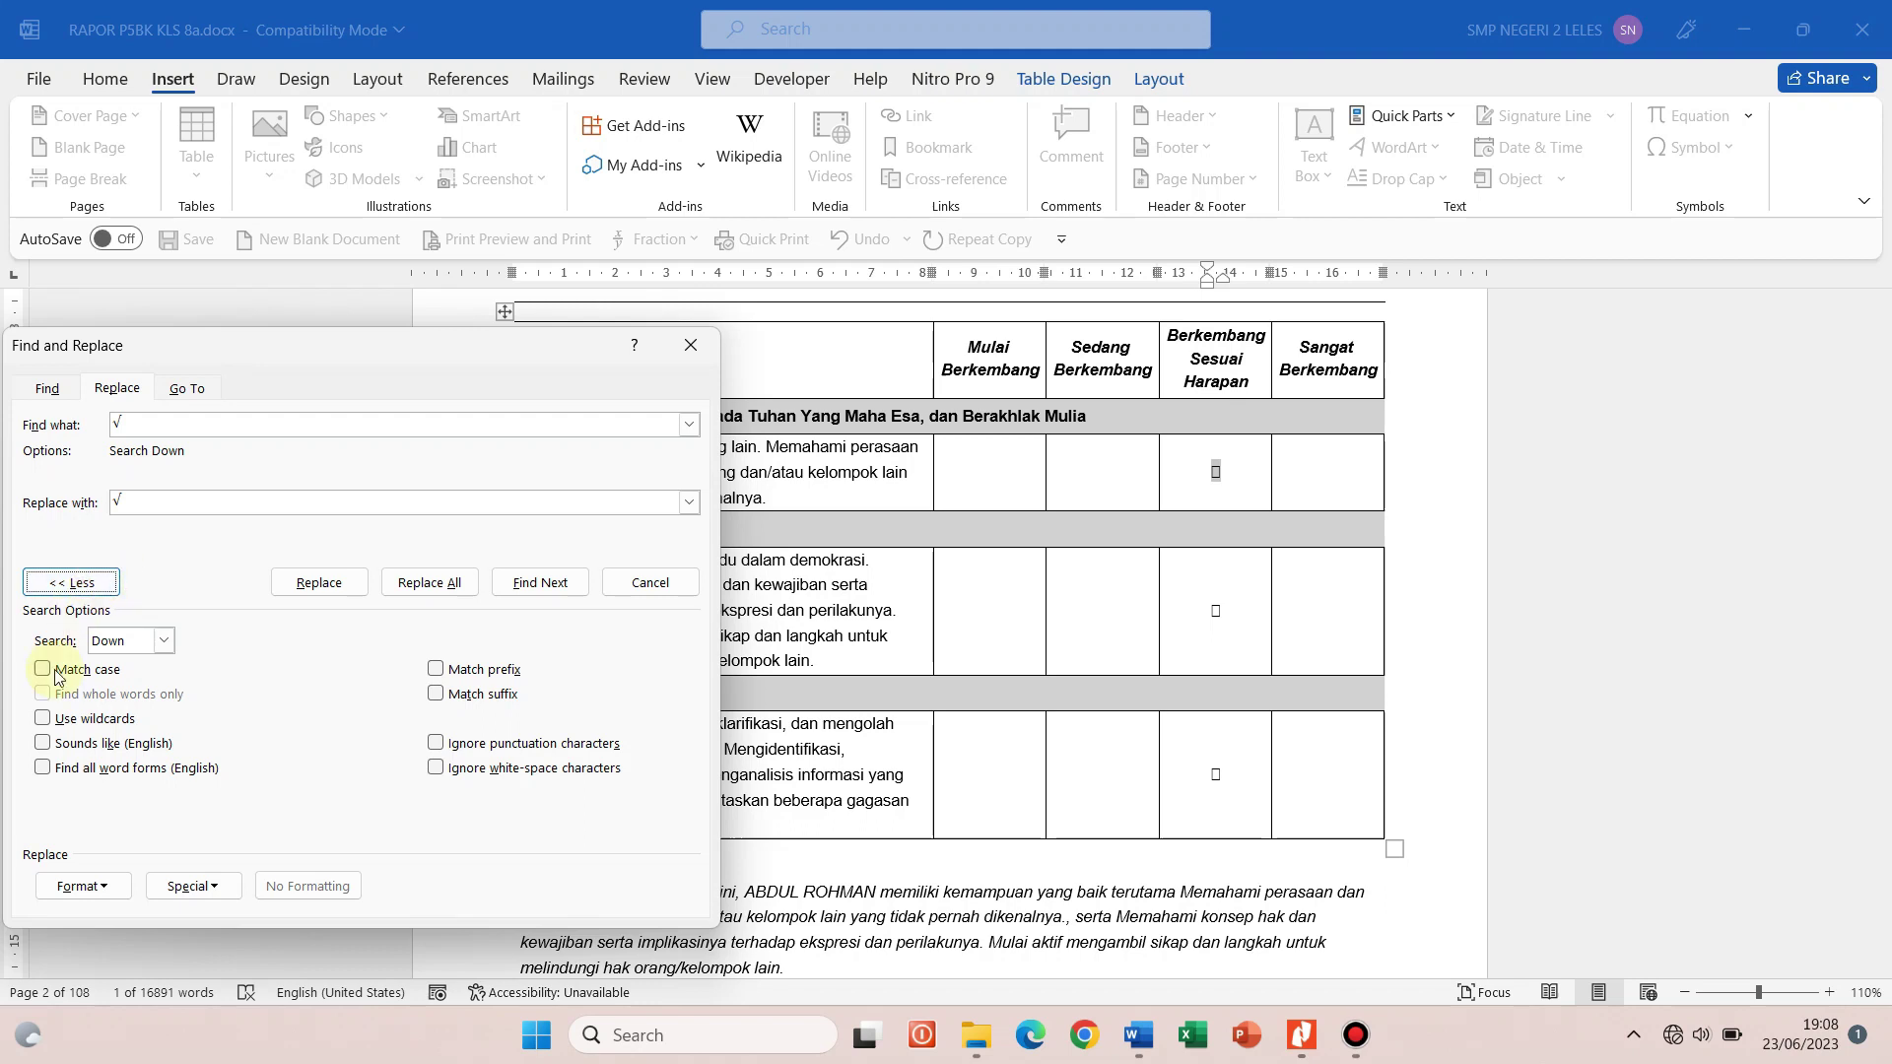
{"action": "left_click", "coordinate": [109, 890]}
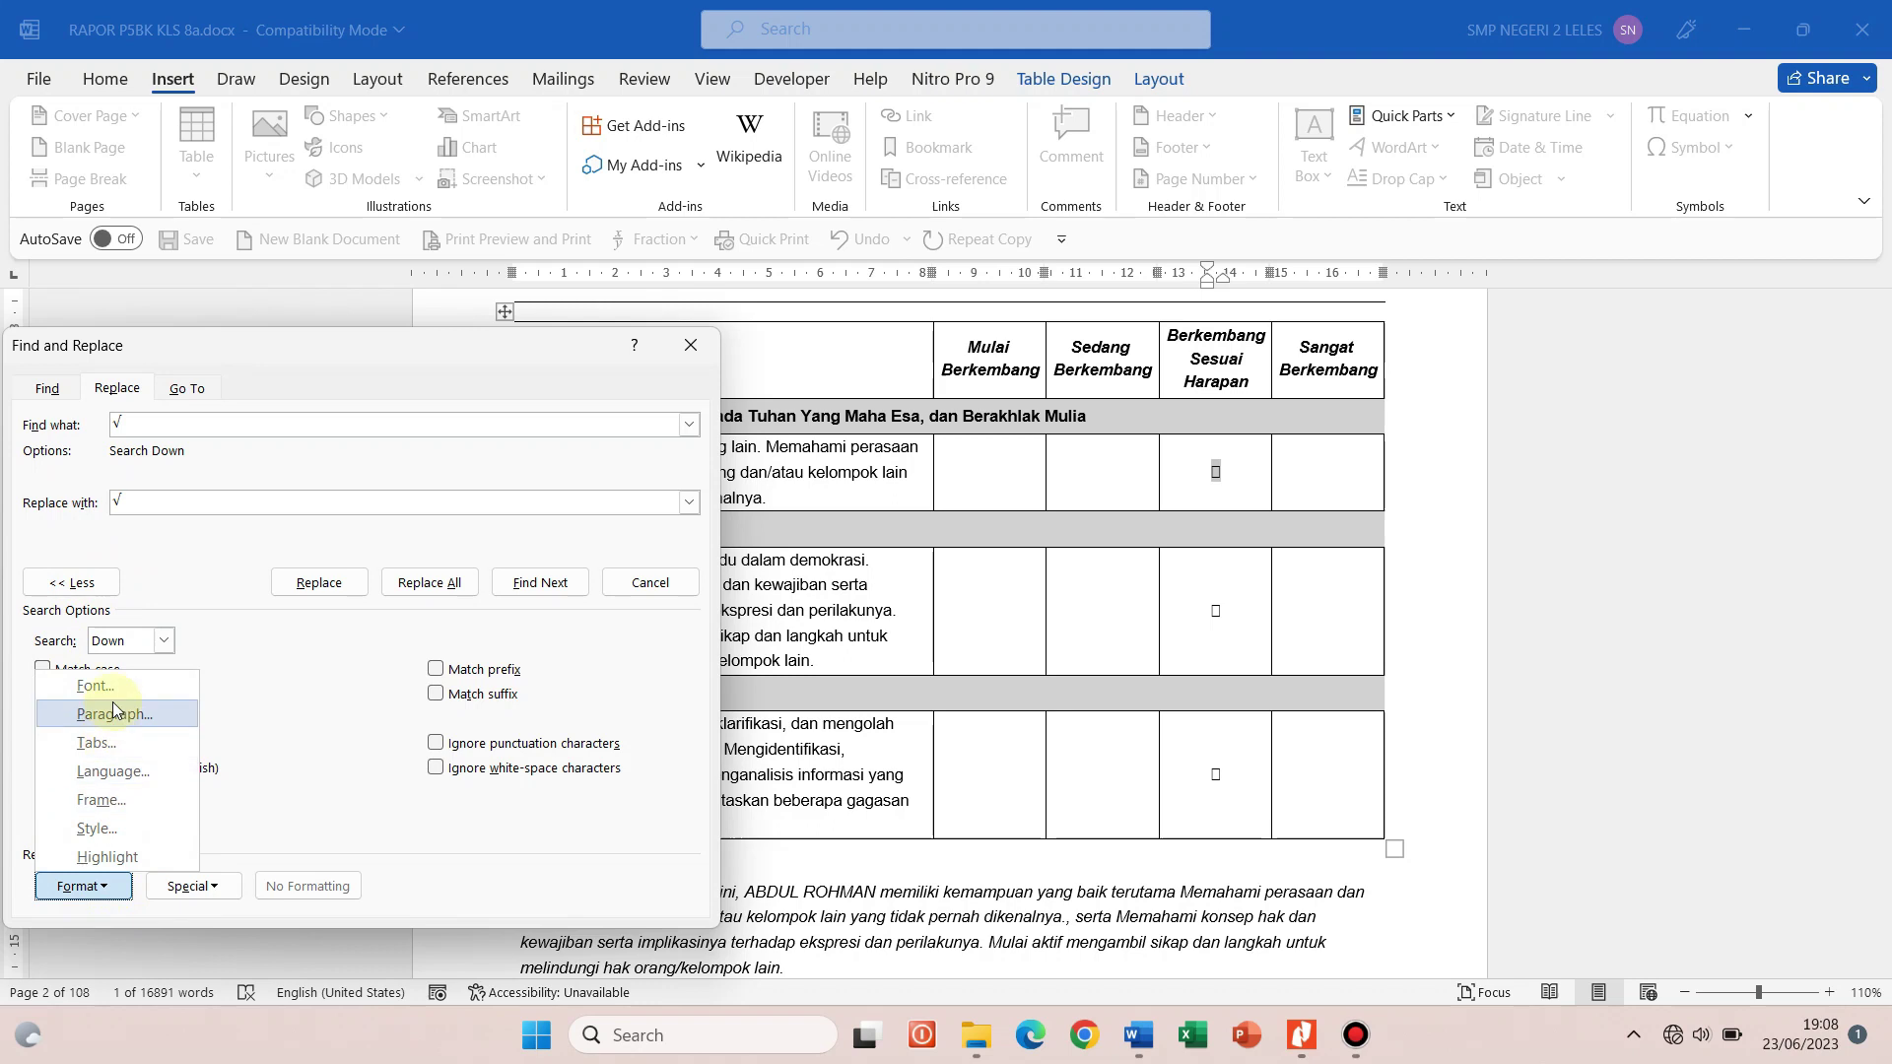
{"action": "left_click", "coordinate": [108, 685]}
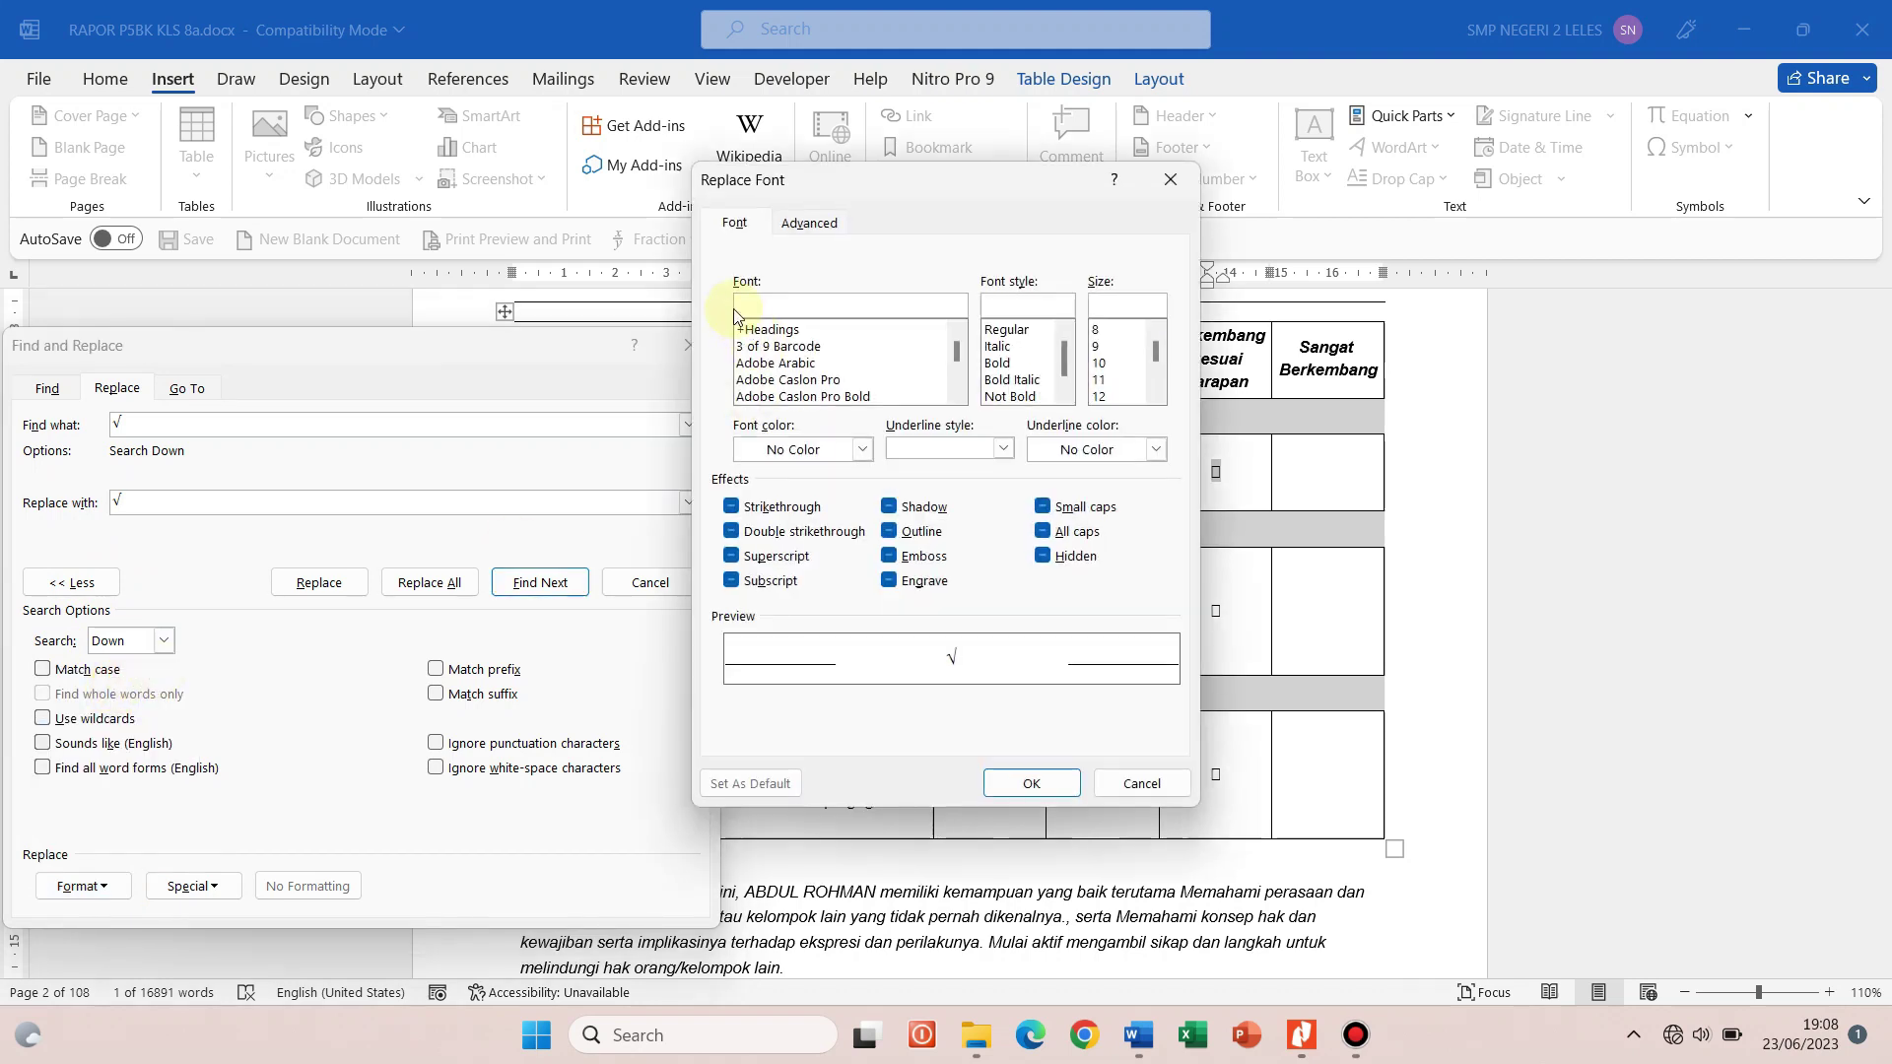
{"action": "left_click", "coordinate": [758, 298]}
{"action": "type", "text": "cam"}
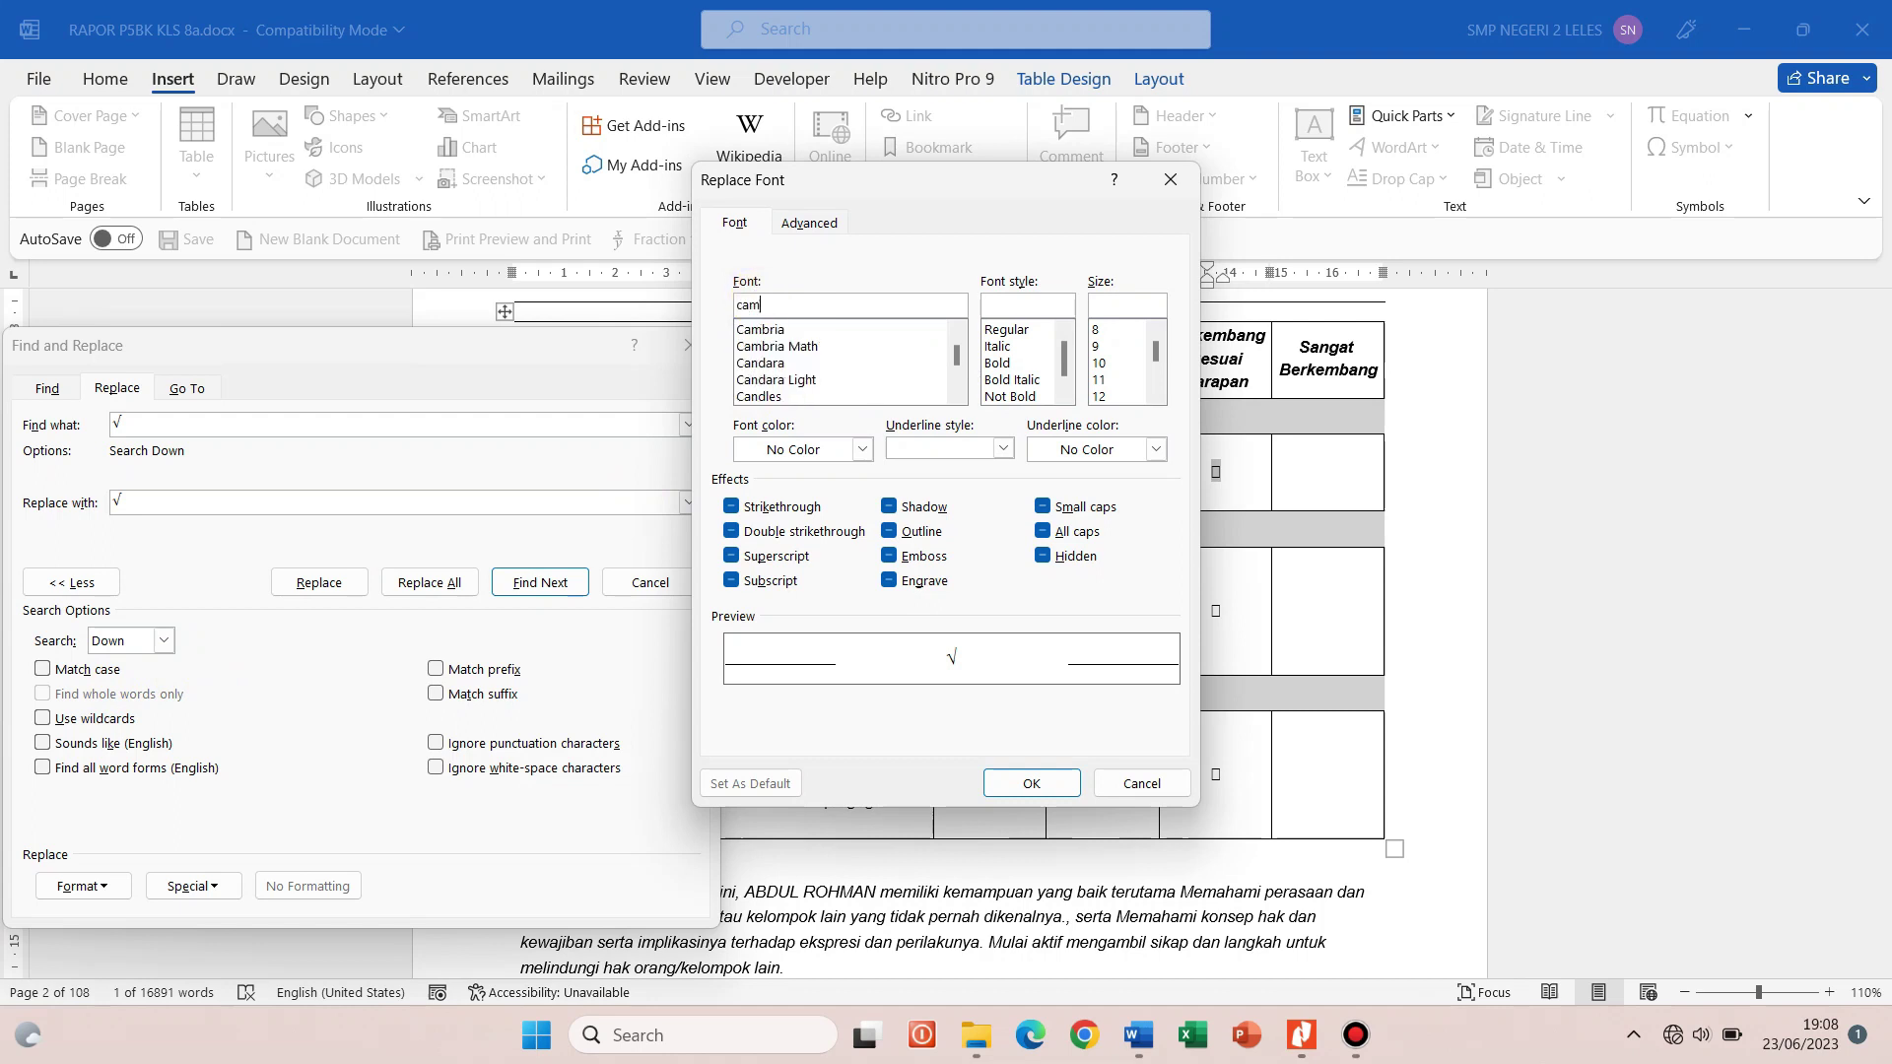
{"action": "left_click", "coordinate": [760, 329]}
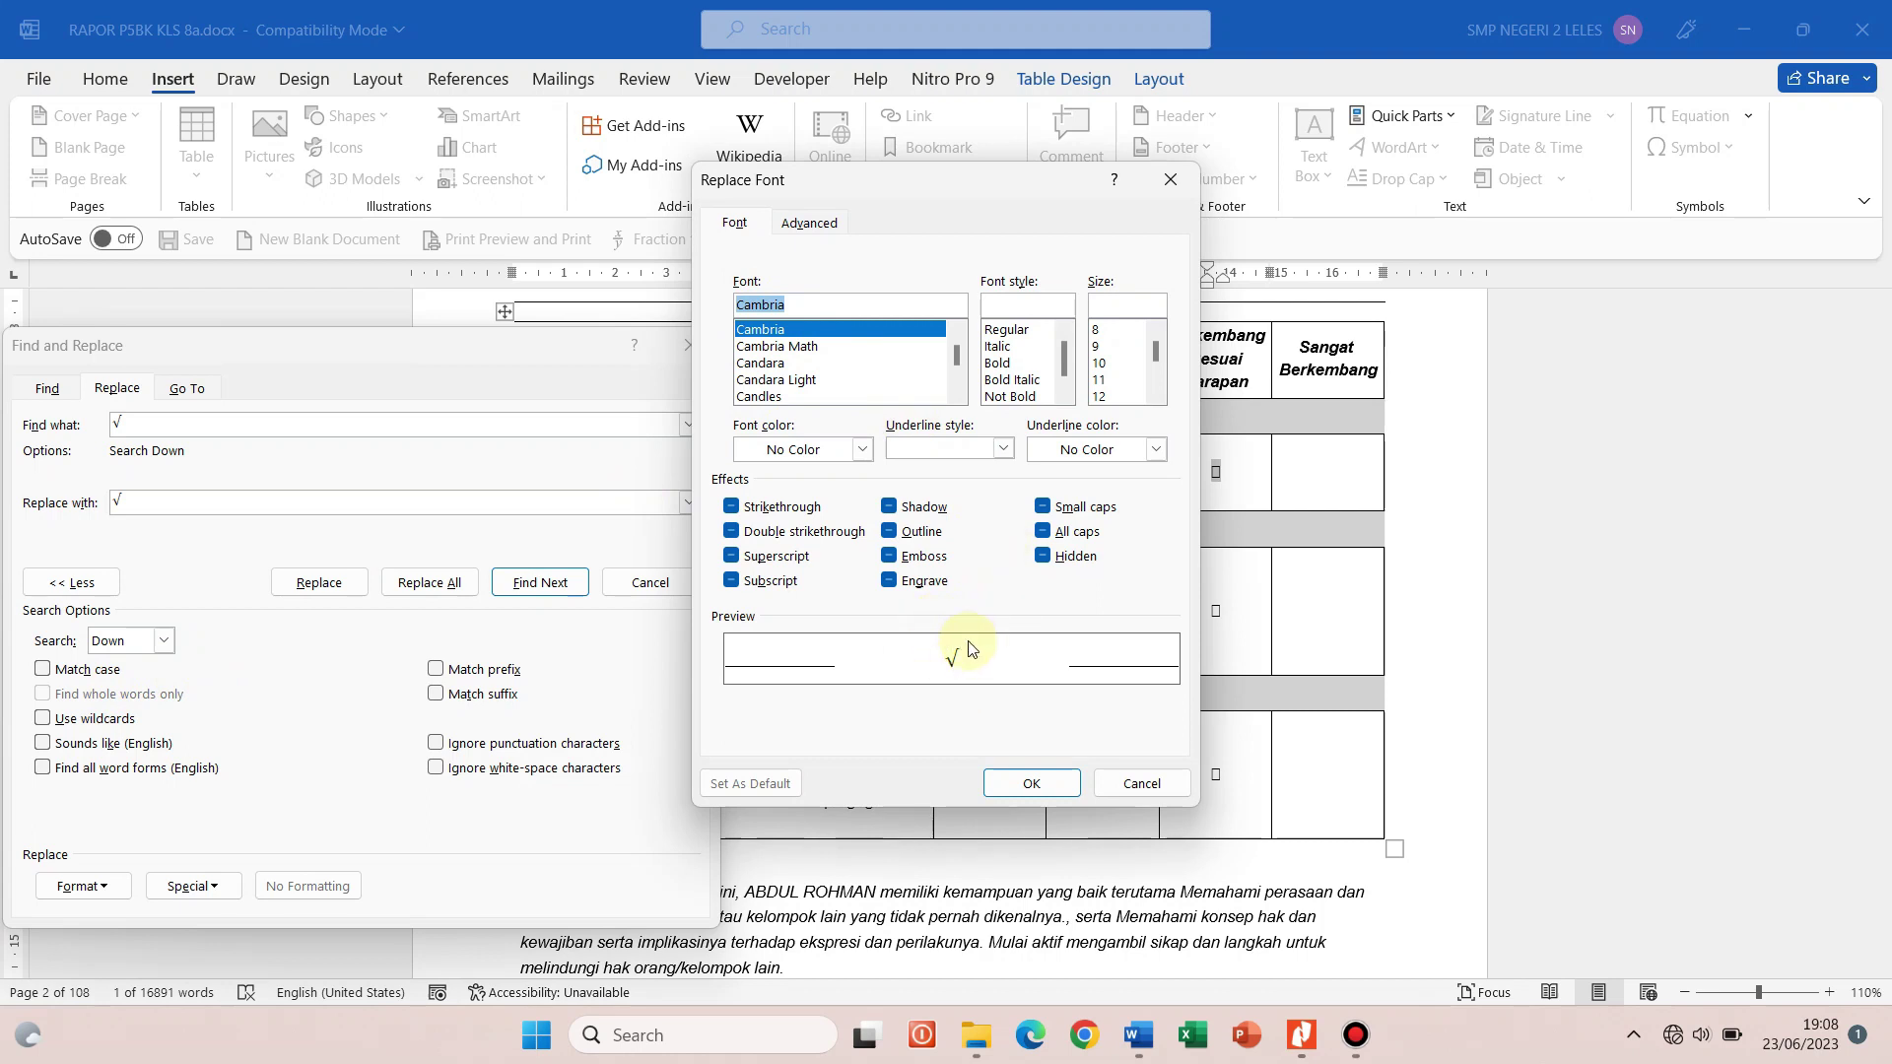
{"action": "left_click", "coordinate": [1015, 785]}
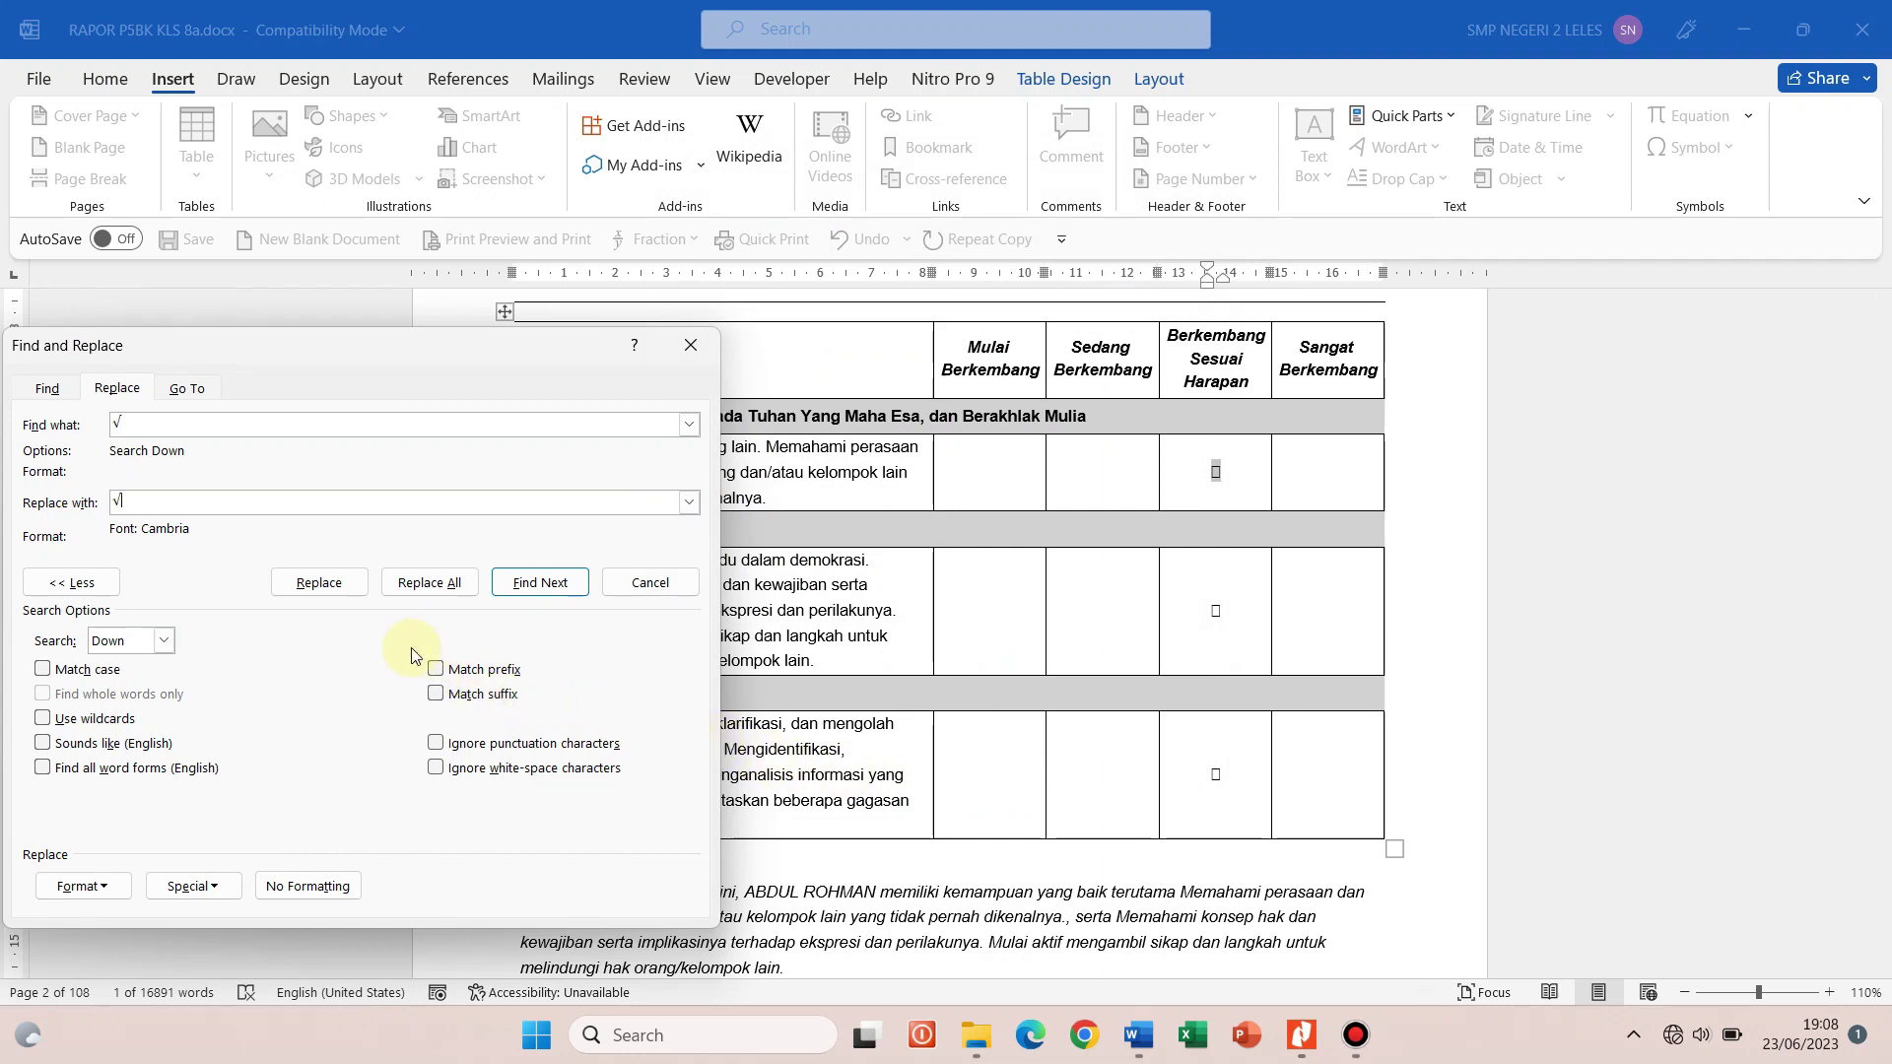
- Replace all 243 broken glyphs with the Cambria √, searching from the document start, then close the dialog
{"action": "left_click", "coordinate": [428, 593]}
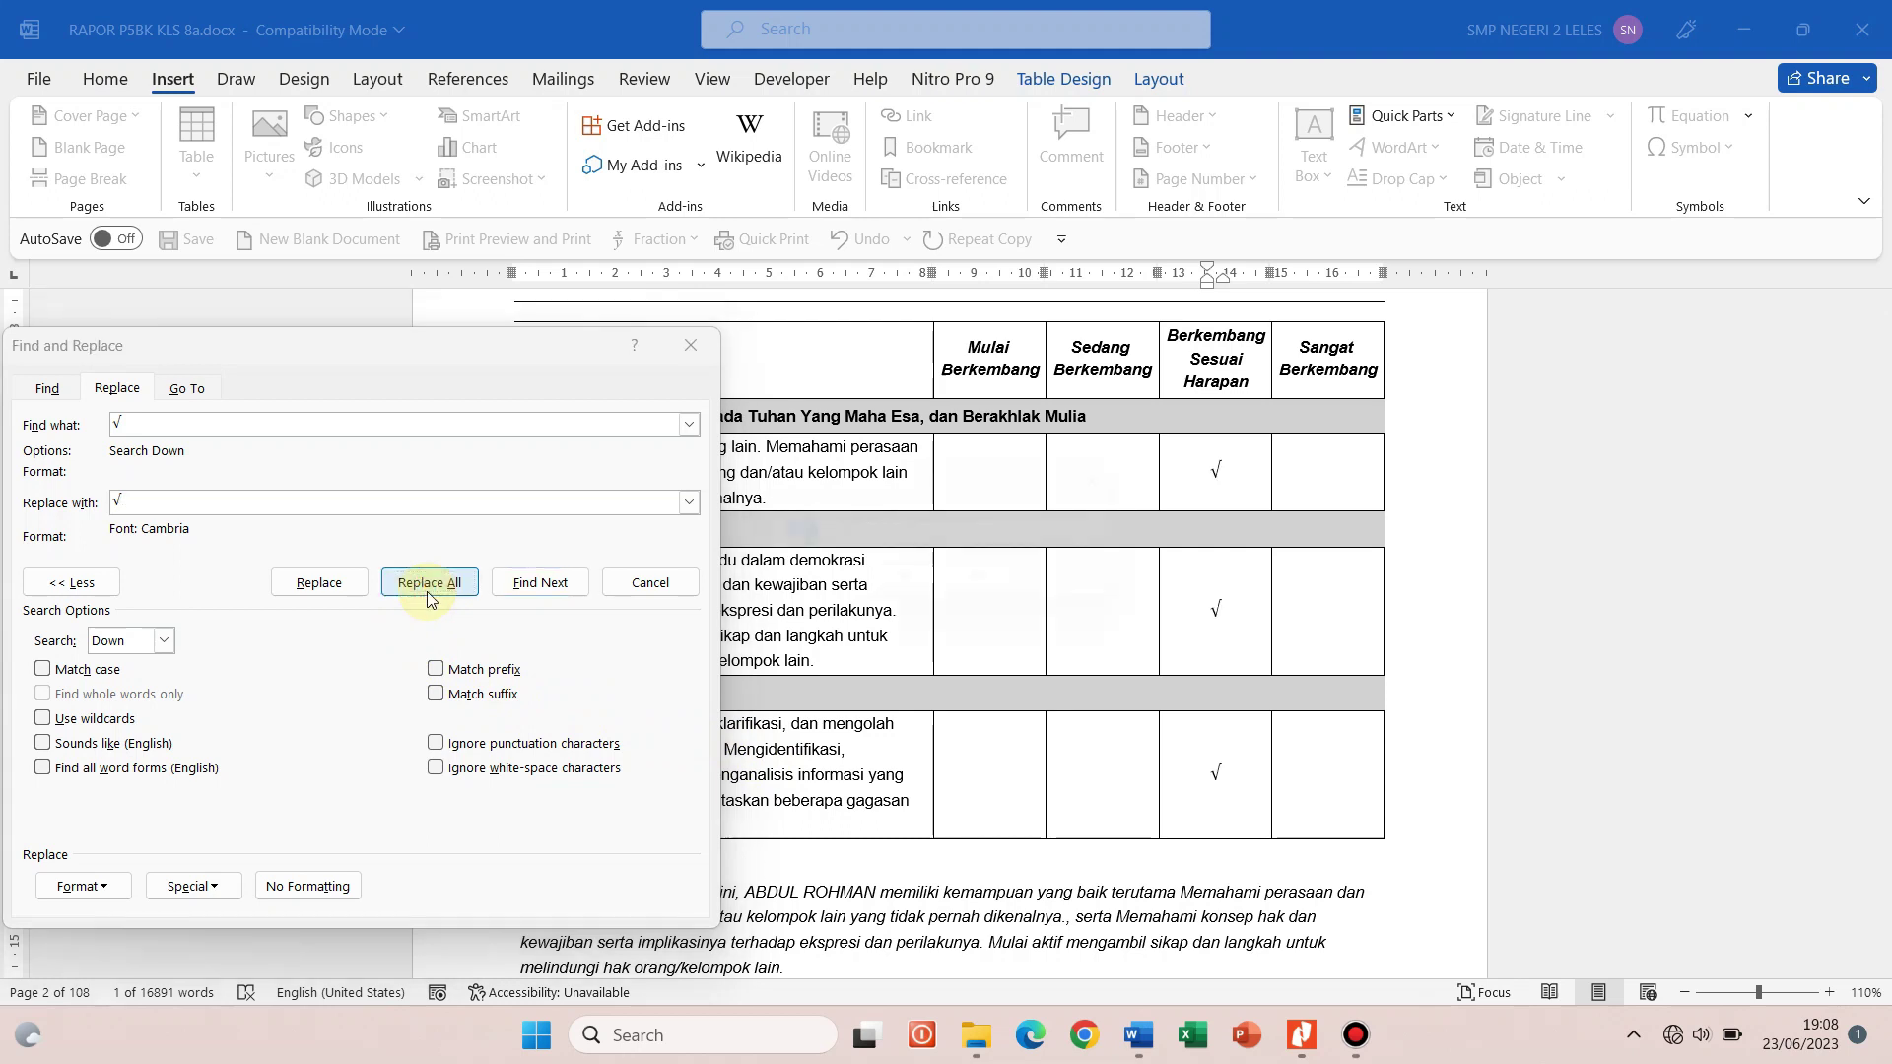
{"action": "left_click", "coordinate": [897, 590]}
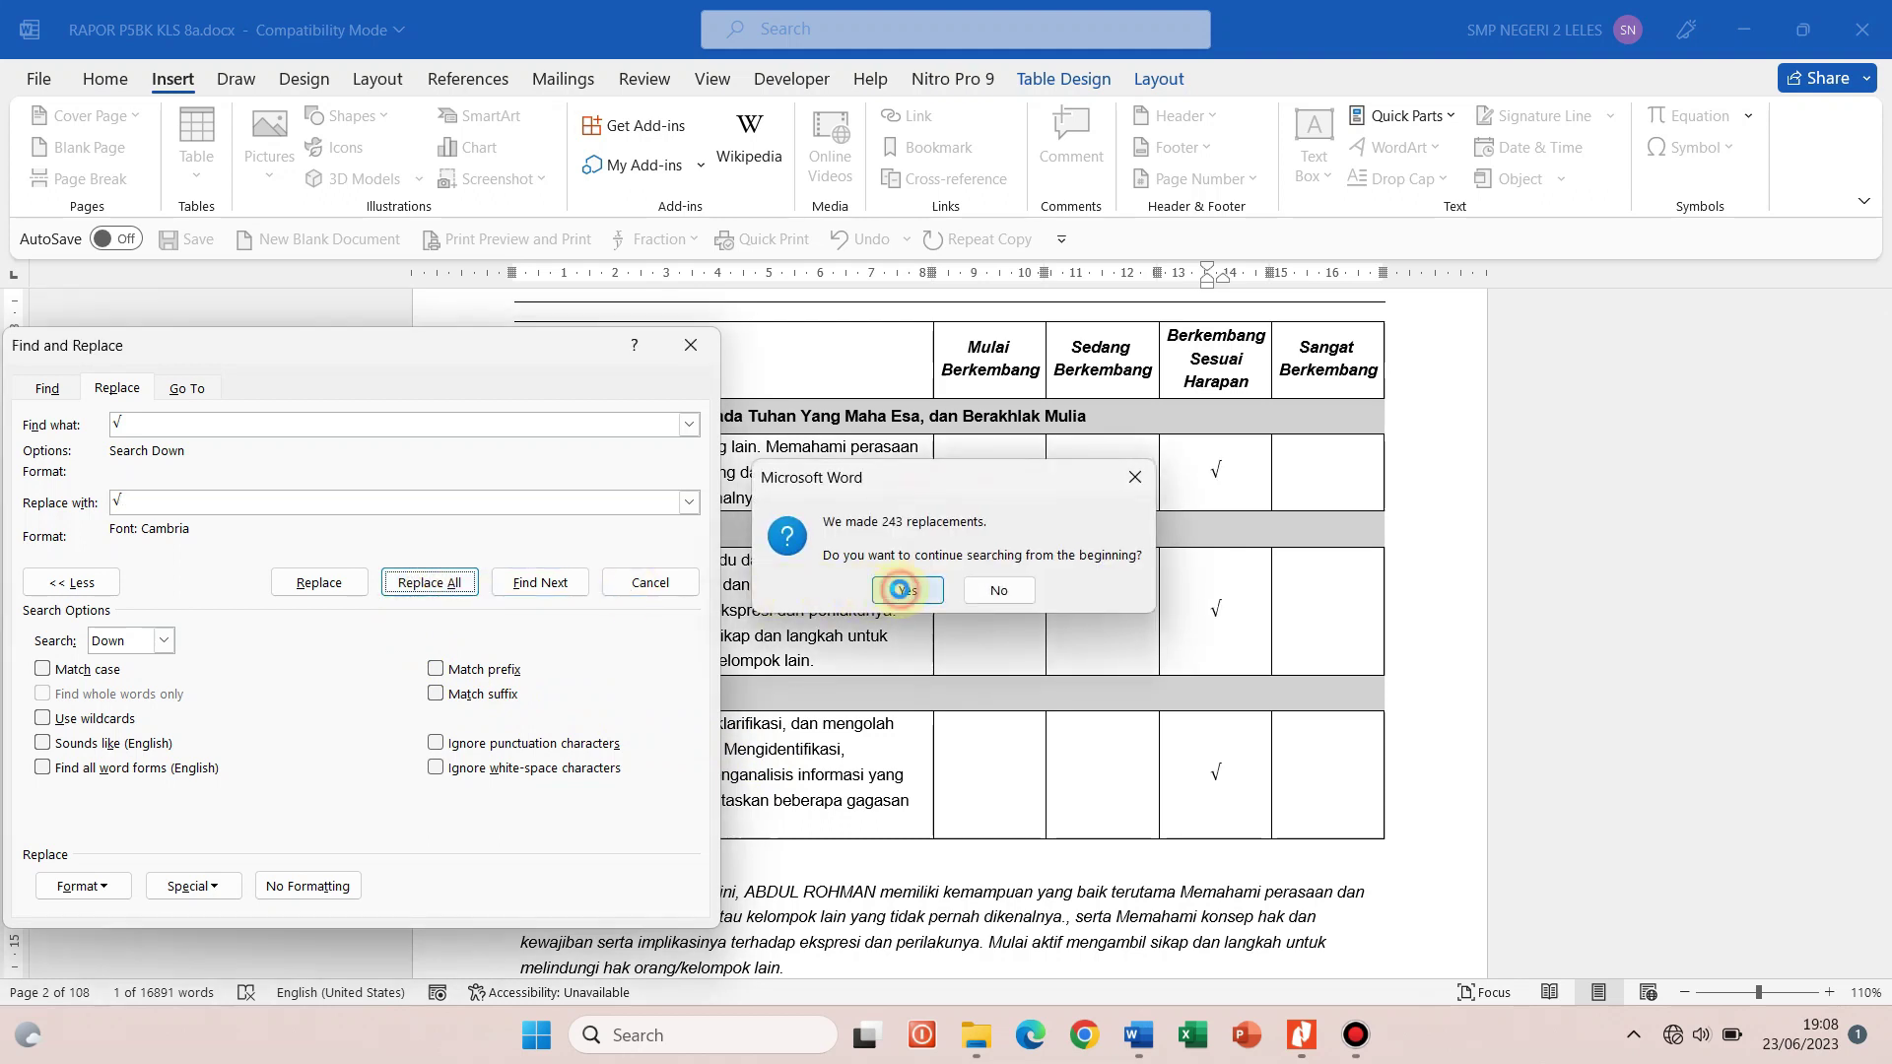
{"action": "left_click", "coordinate": [955, 583]}
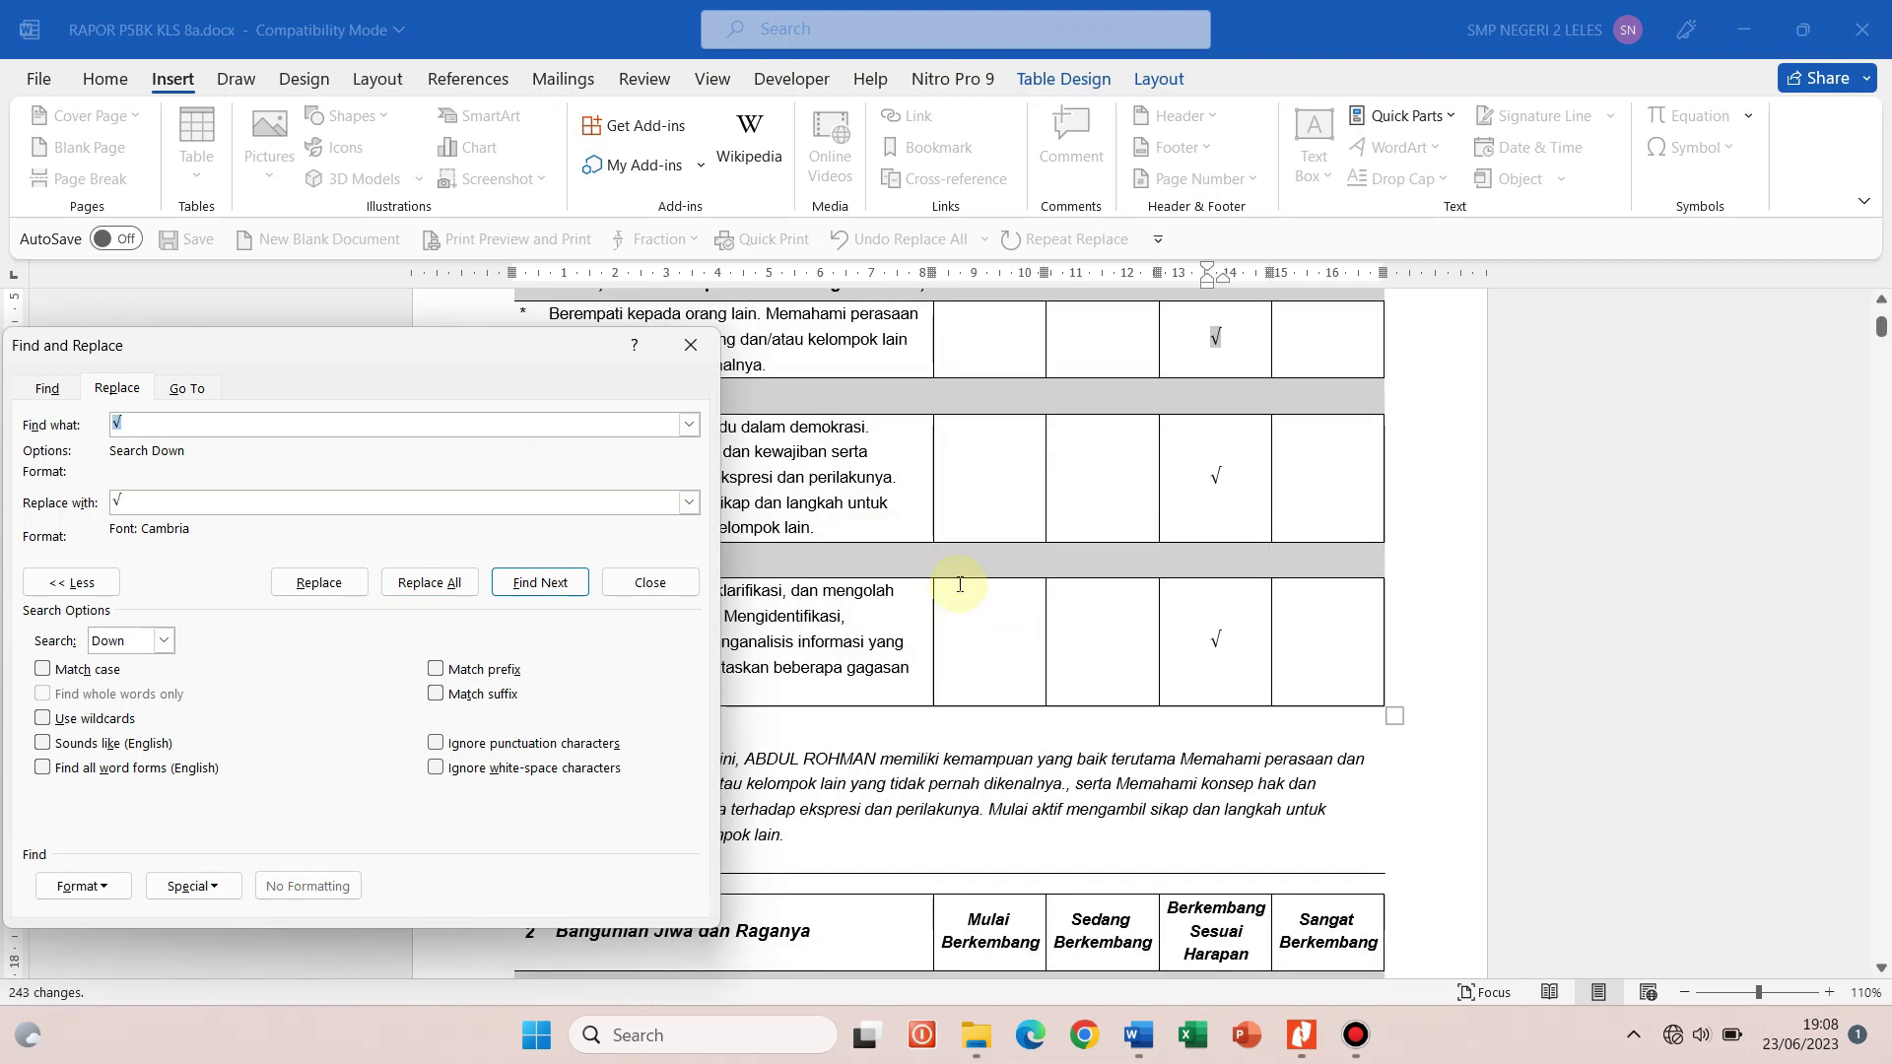
{"action": "left_click", "coordinate": [690, 347]}
{"action": "left_click", "coordinate": [1233, 480]}
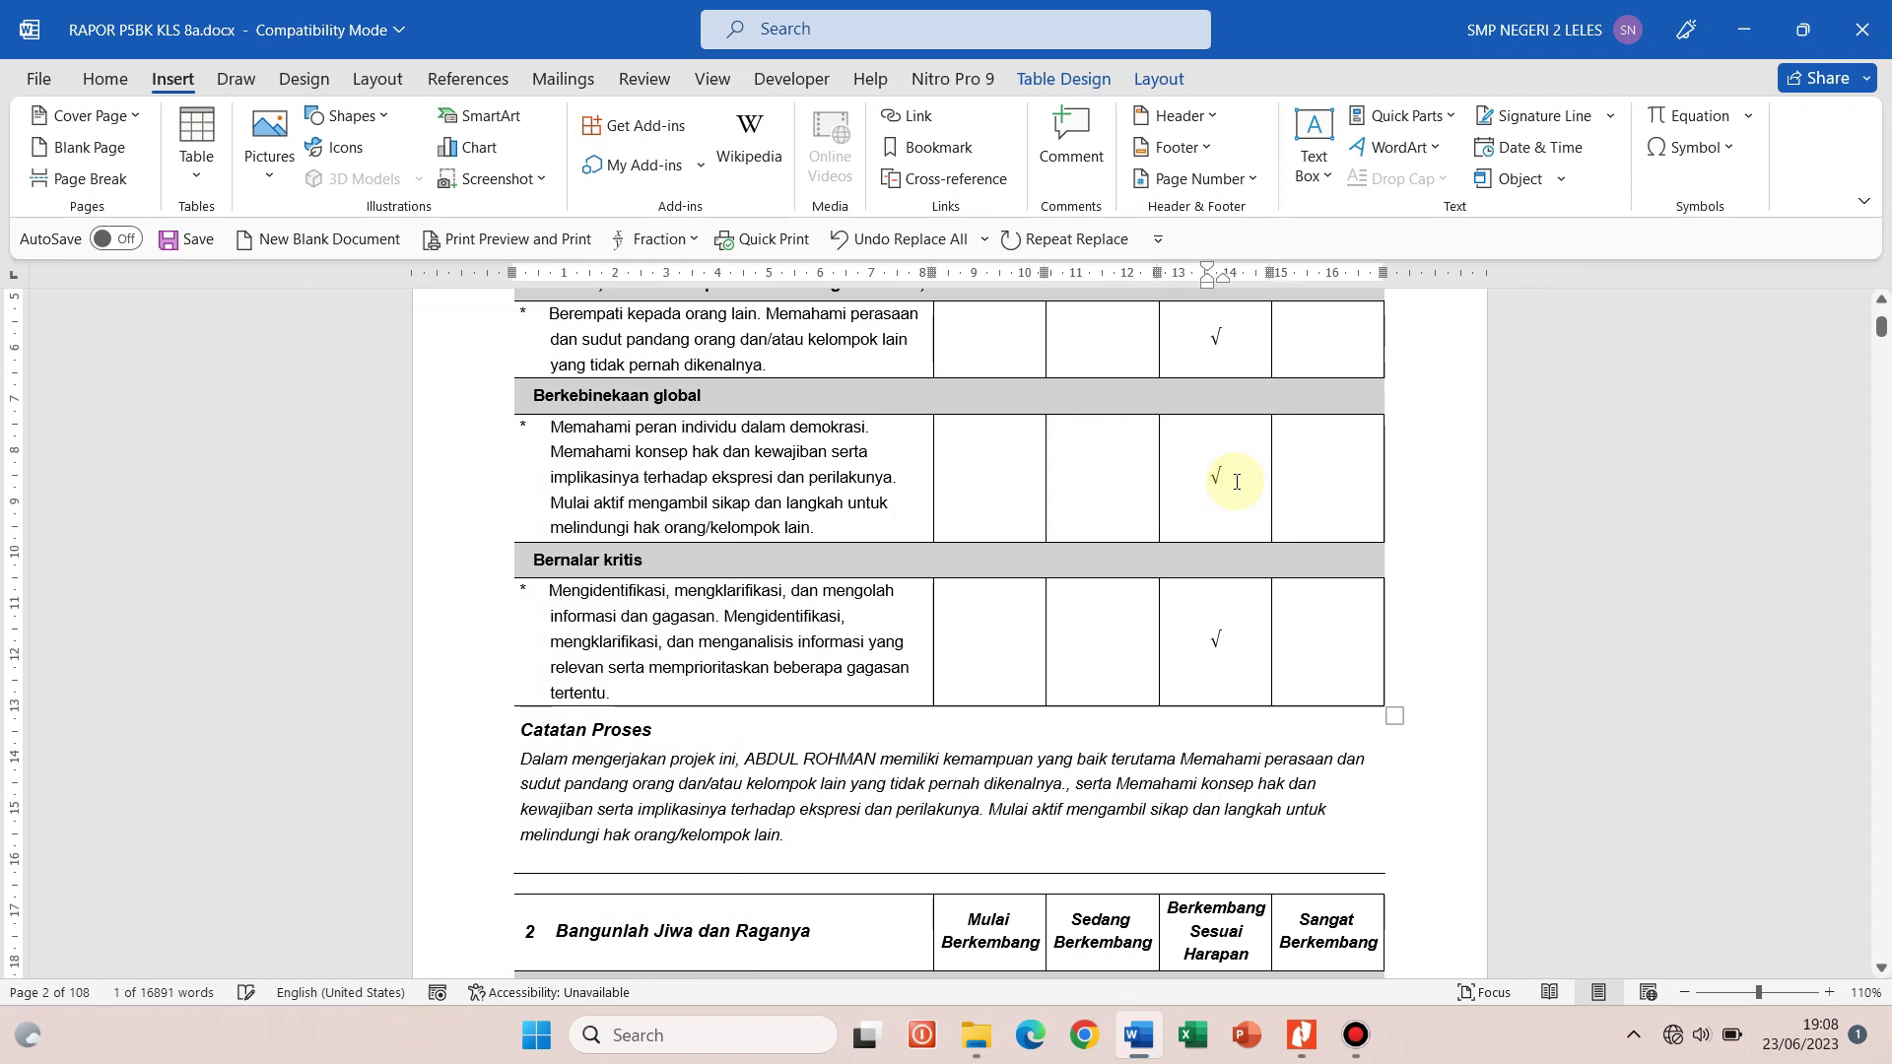
{"action": "scroll", "coordinate": [1236, 481], "scroll_direction": "up", "scroll_amount": 1}
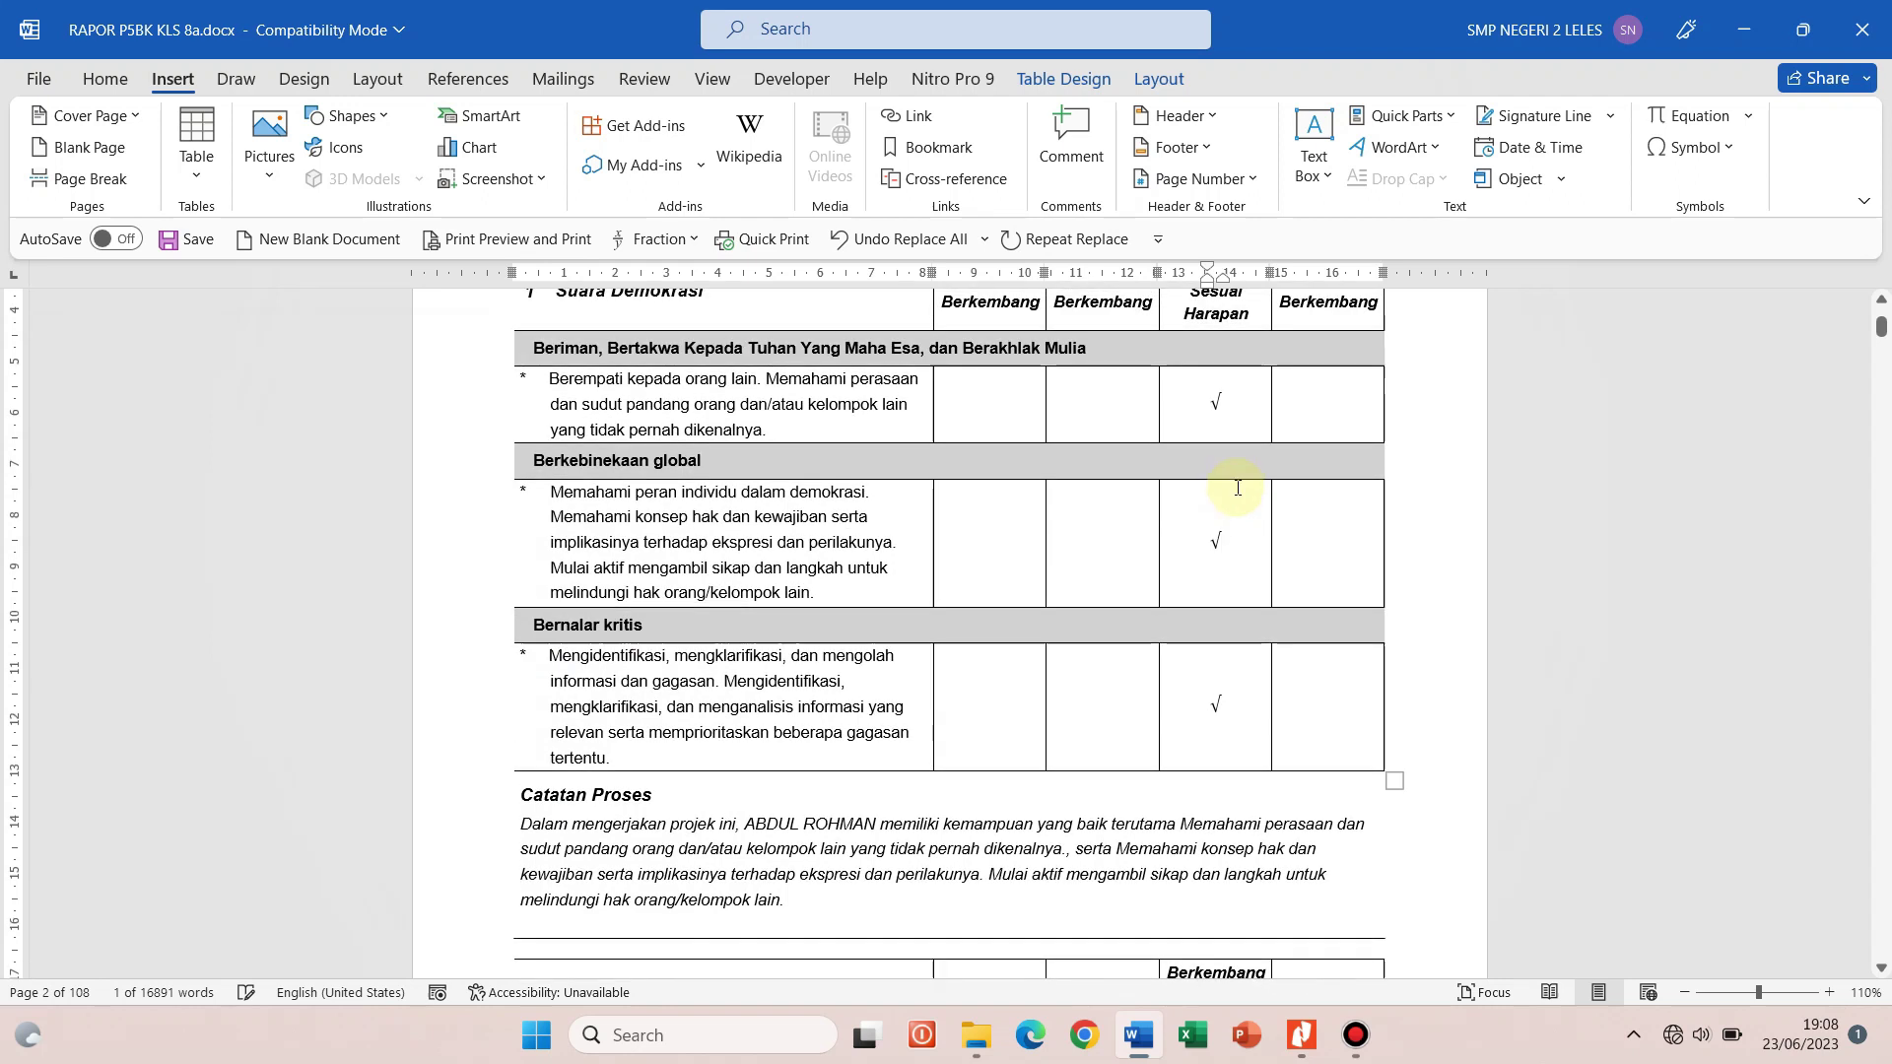
{"action": "left_click", "coordinate": [1301, 1034]}
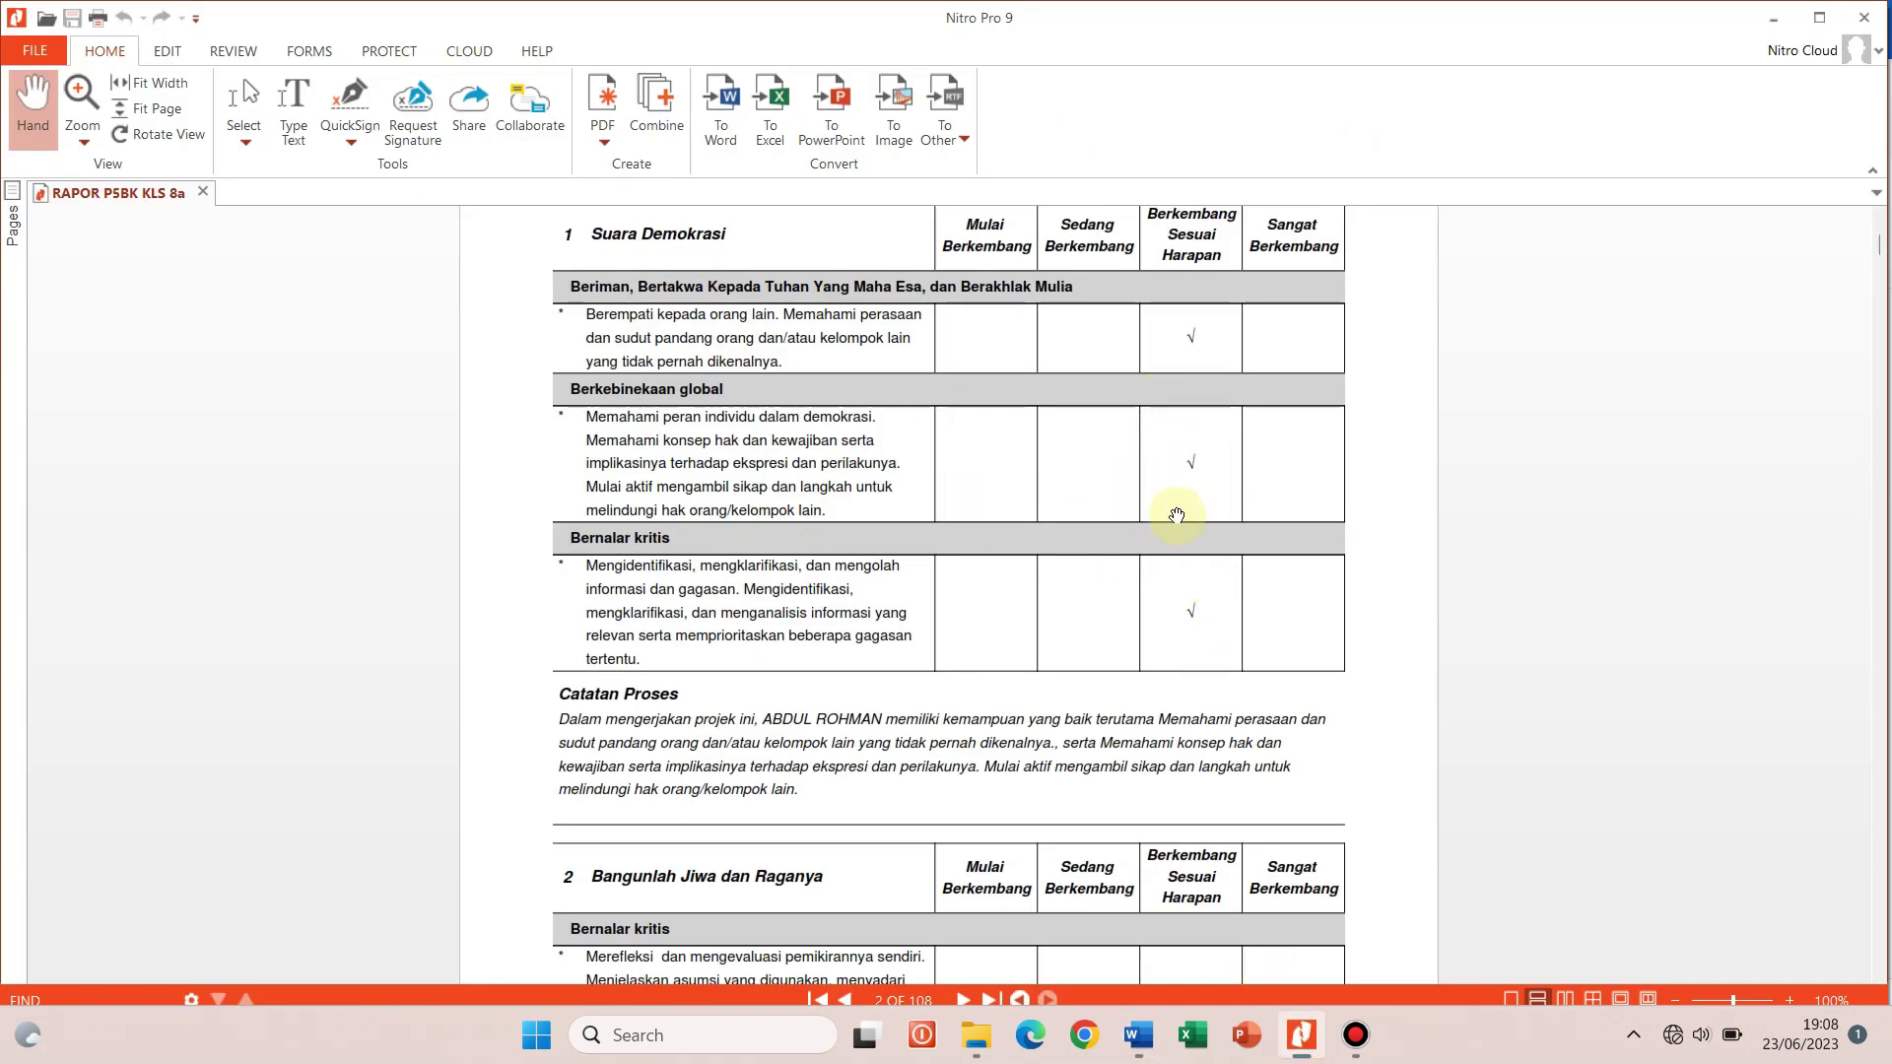
{"action": "left_click", "coordinate": [1138, 1035]}
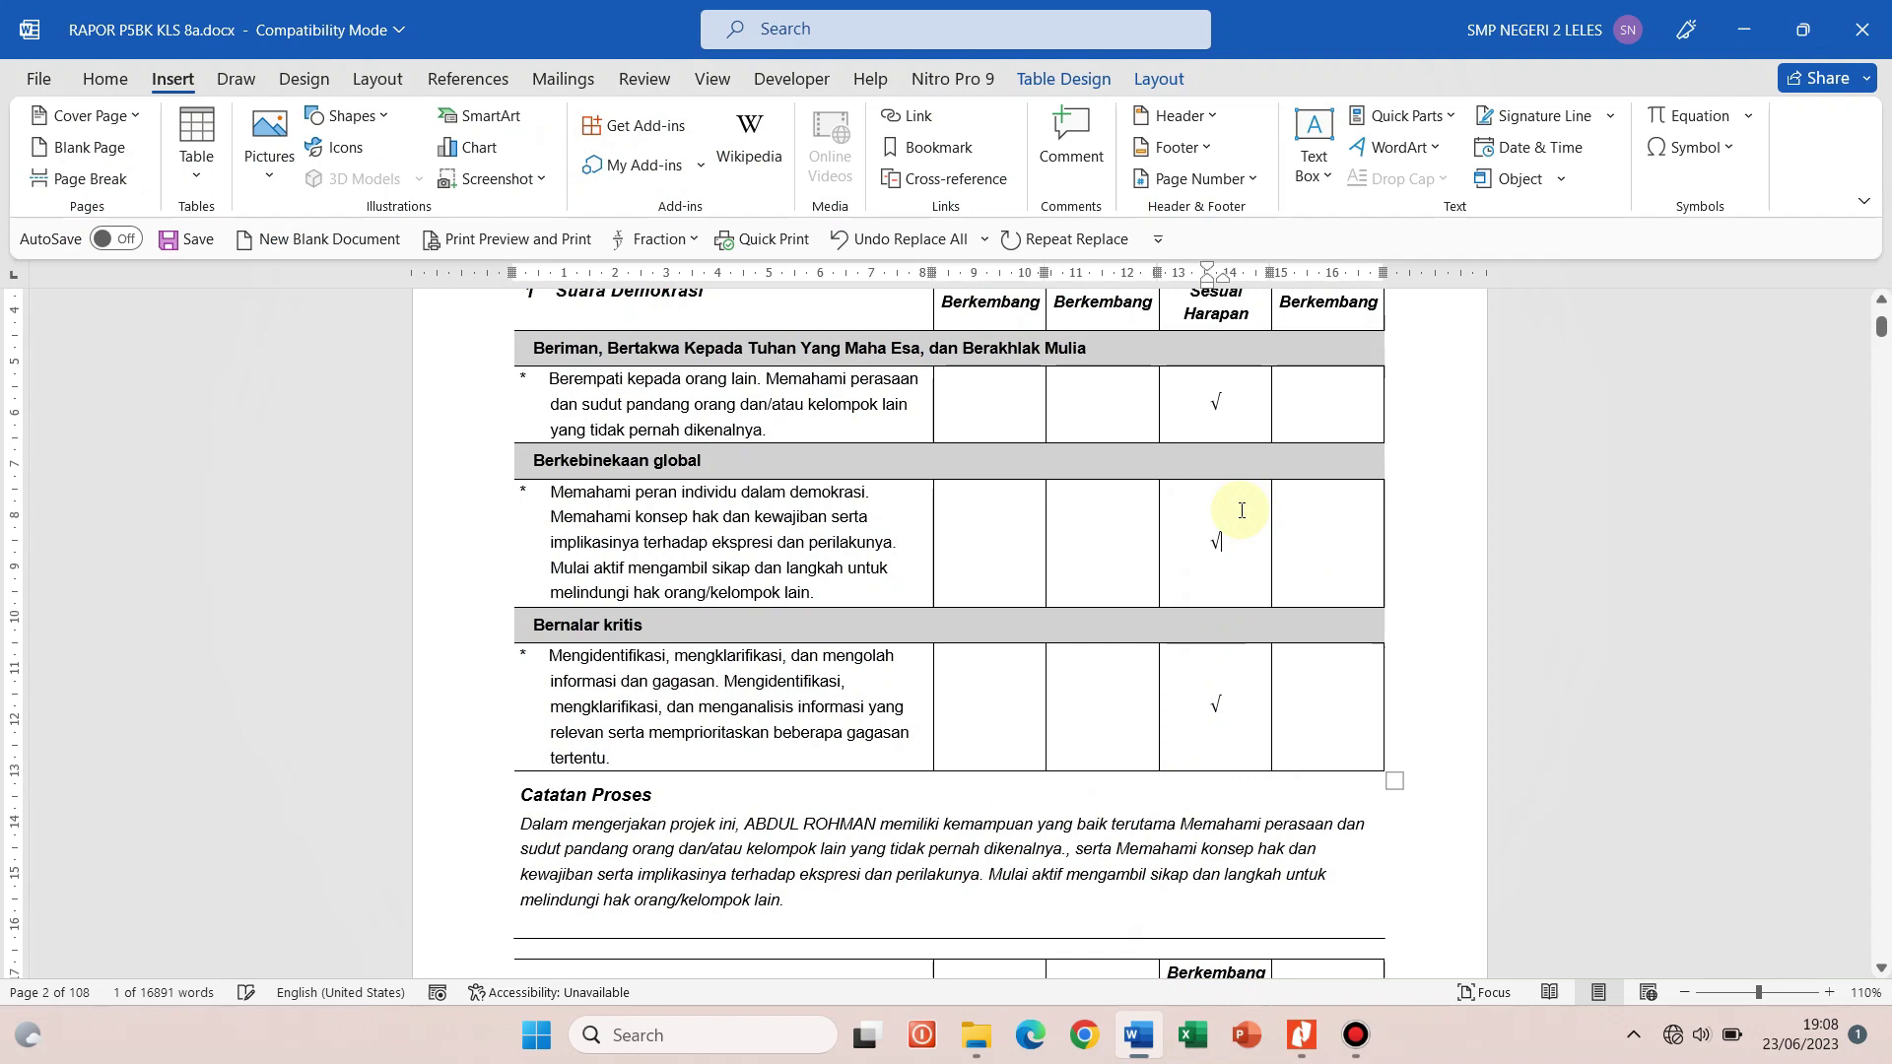
{"action": "left_click", "coordinate": [1230, 529]}
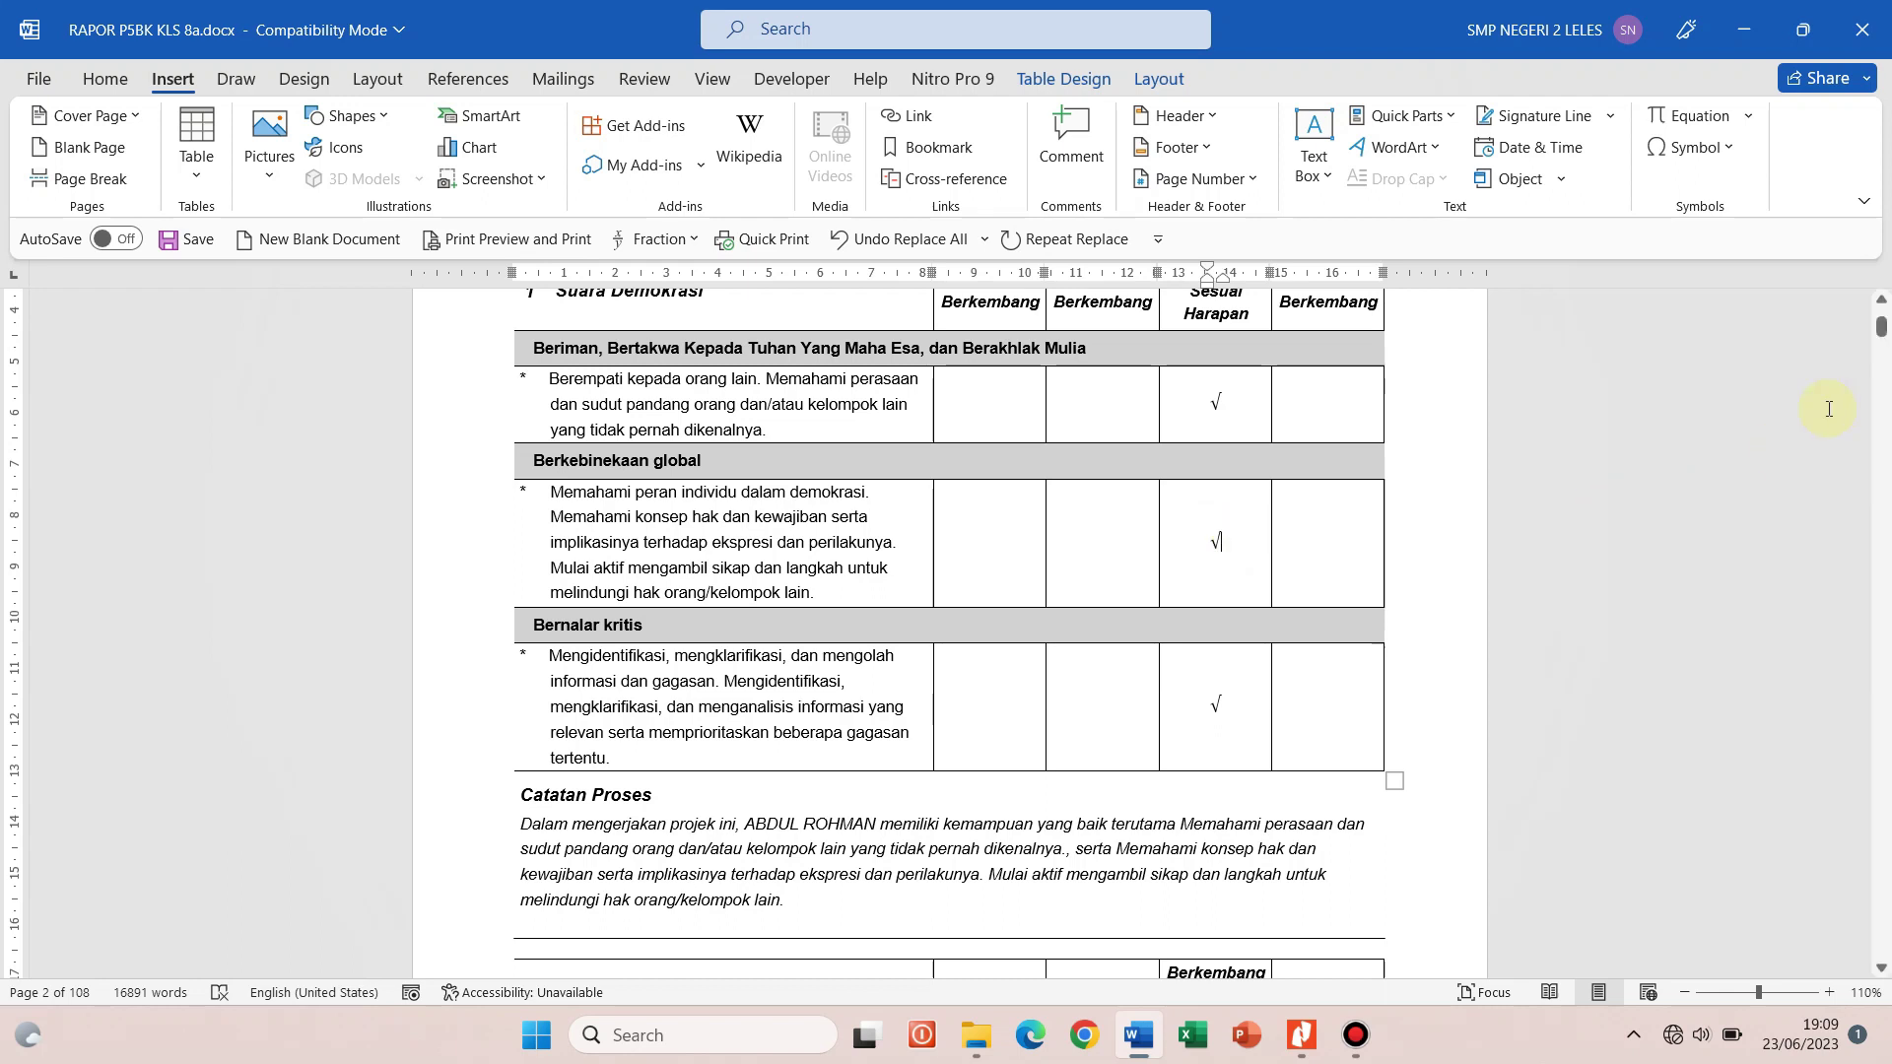
{"action": "left_click", "coordinate": [1880, 329]}
{"action": "left_click_drag", "start_coordinate": [1880, 329], "coordinate": [1882, 382]}
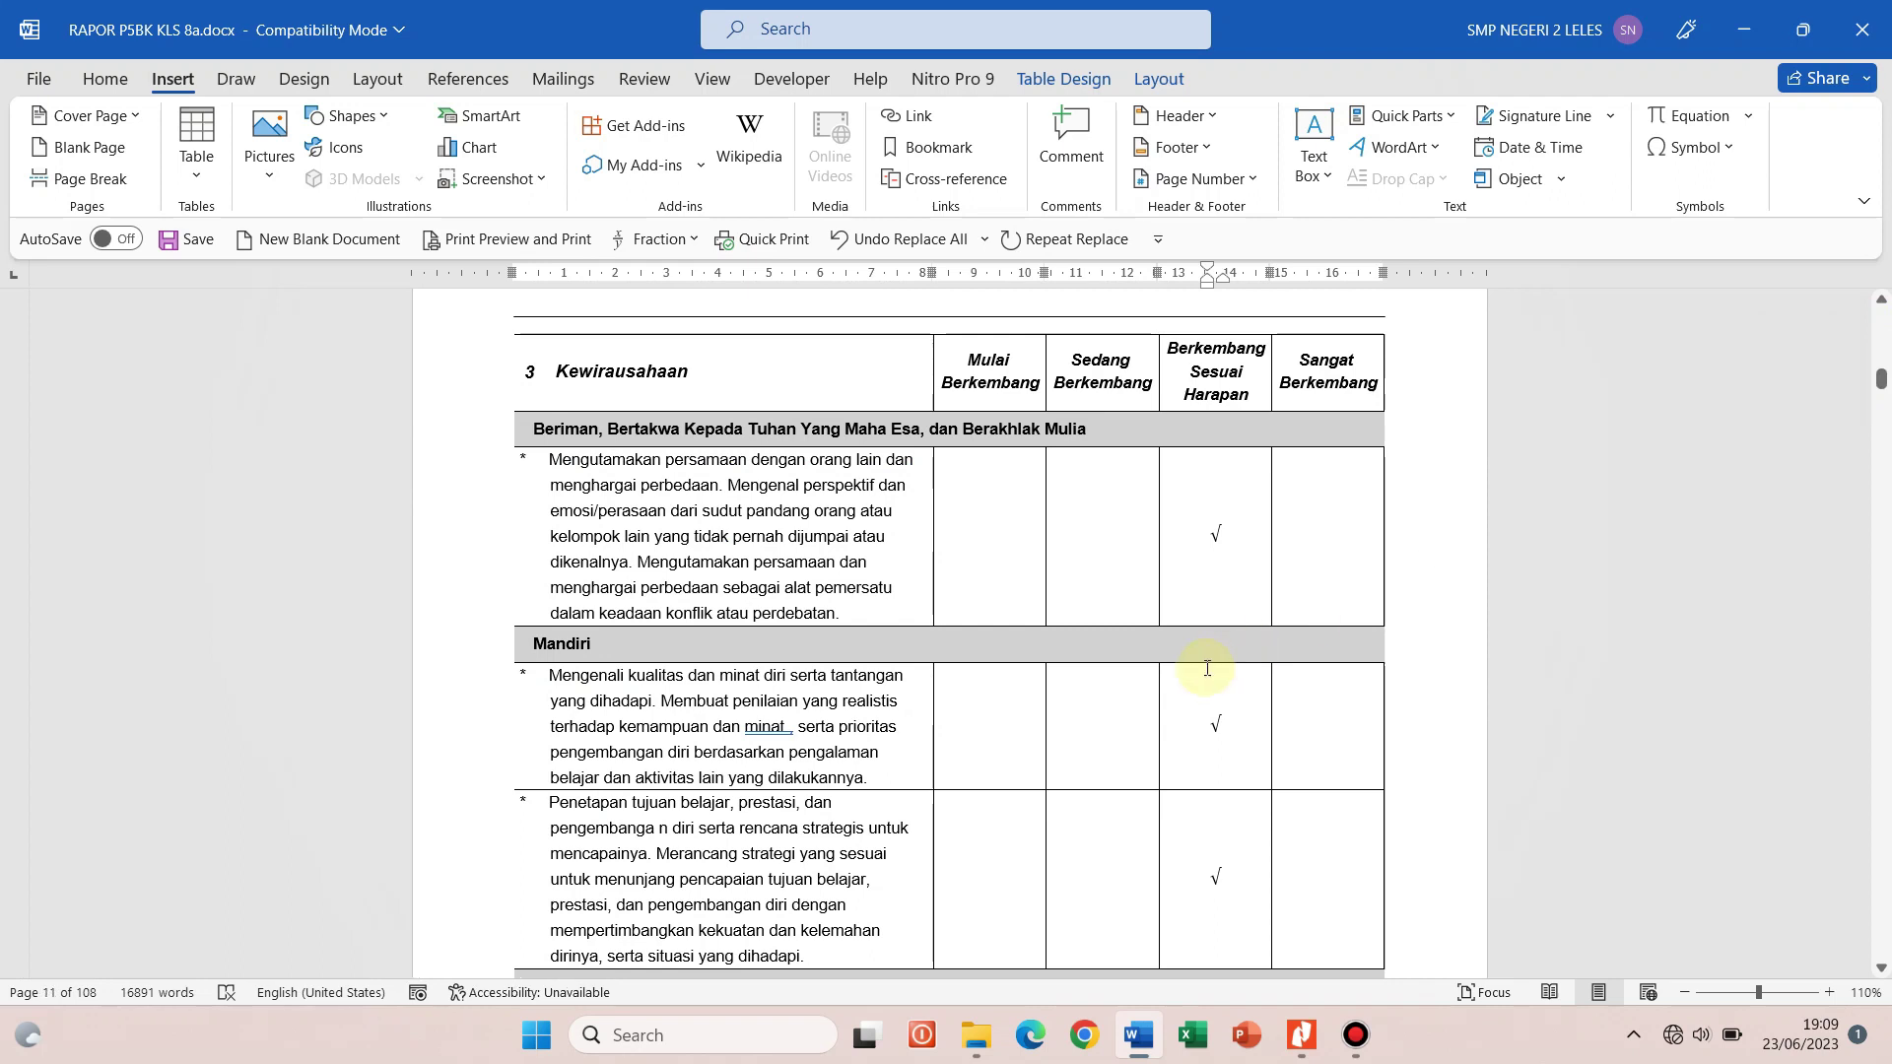